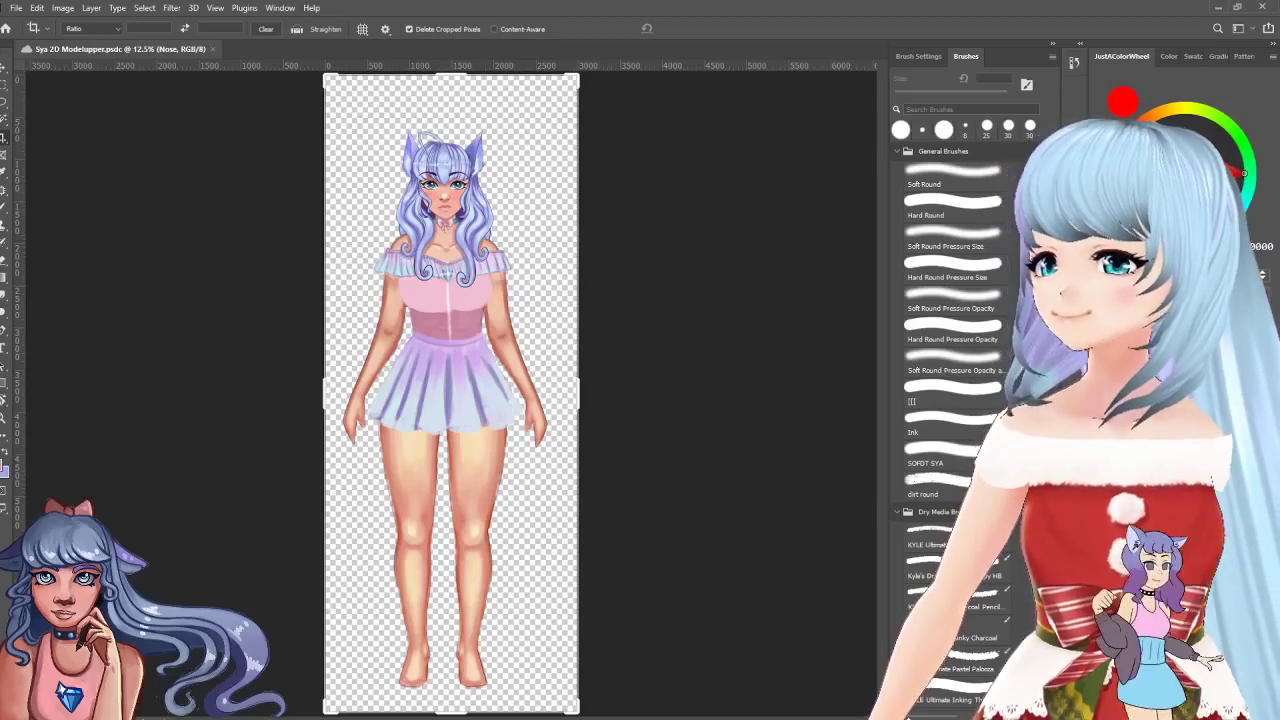
- Select the Move tool and zoom the canvas to about 47.5% centred on the character's face
{"action": "left_click", "coordinate": [6, 68]}
{"action": "scroll", "coordinate": [444, 222], "scroll_direction": "up", "scroll_amount": 4}
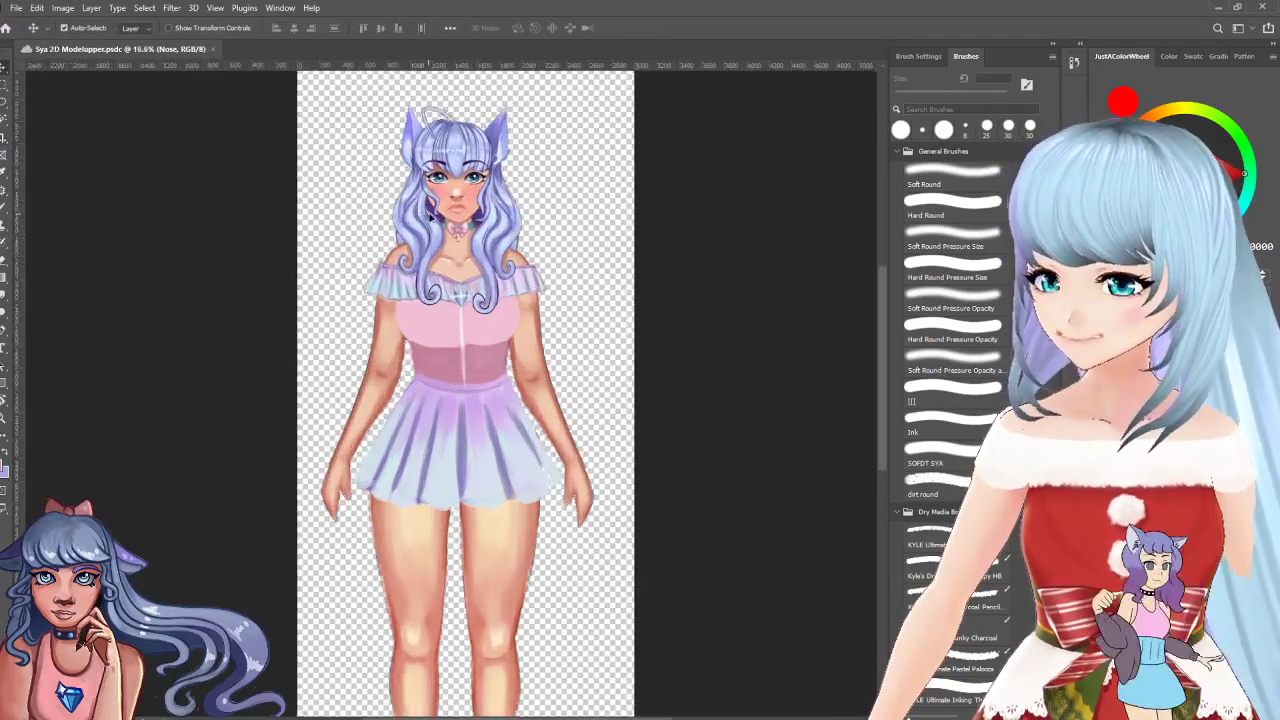
{"action": "left_click_drag", "start_coordinate": [471, 243], "coordinate": [542, 324]}
{"action": "scroll", "coordinate": [545, 385], "scroll_direction": "up", "scroll_amount": 3}
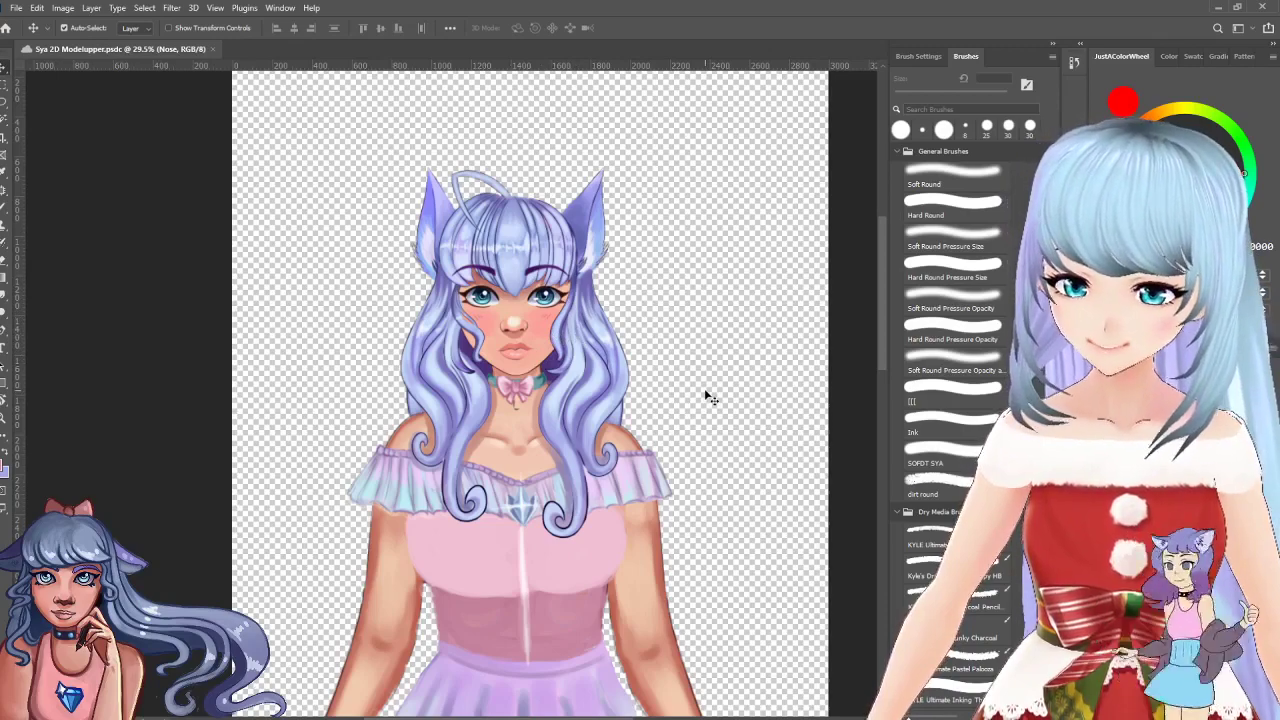
{"action": "scroll", "coordinate": [704, 394], "scroll_direction": "up", "scroll_amount": 2}
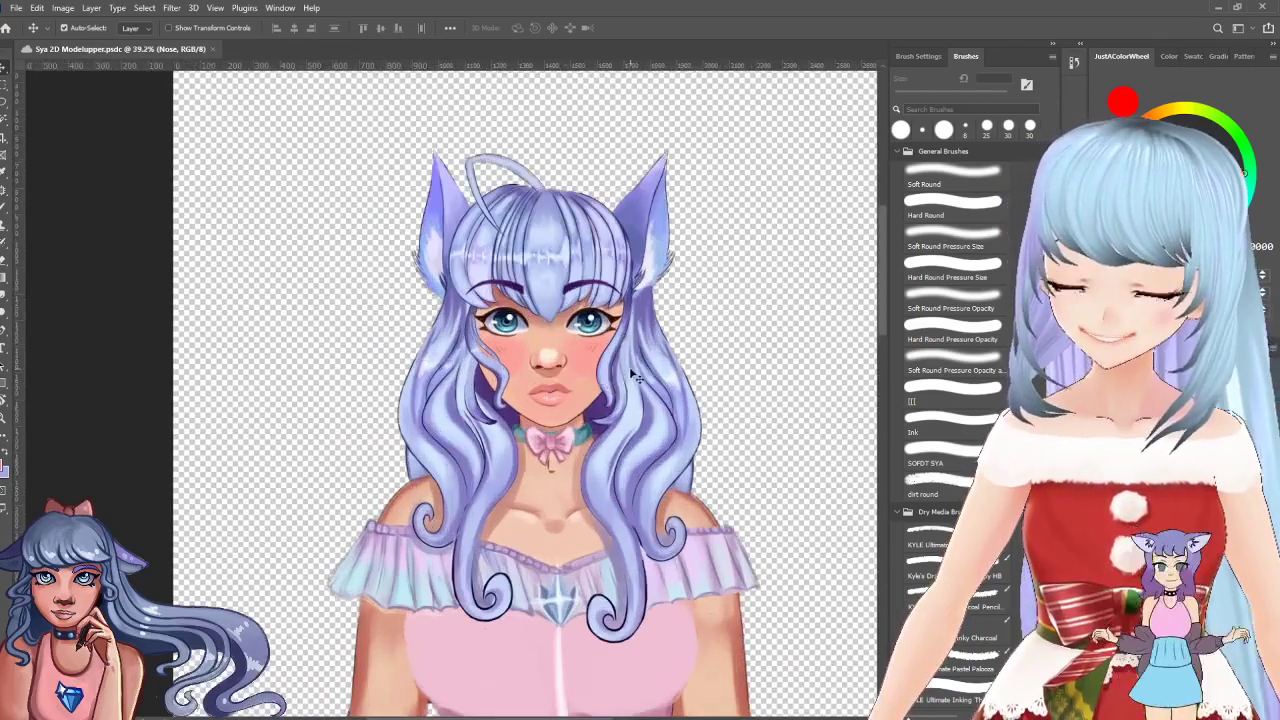
{"action": "scroll", "coordinate": [636, 375], "scroll_direction": "up", "scroll_amount": 1}
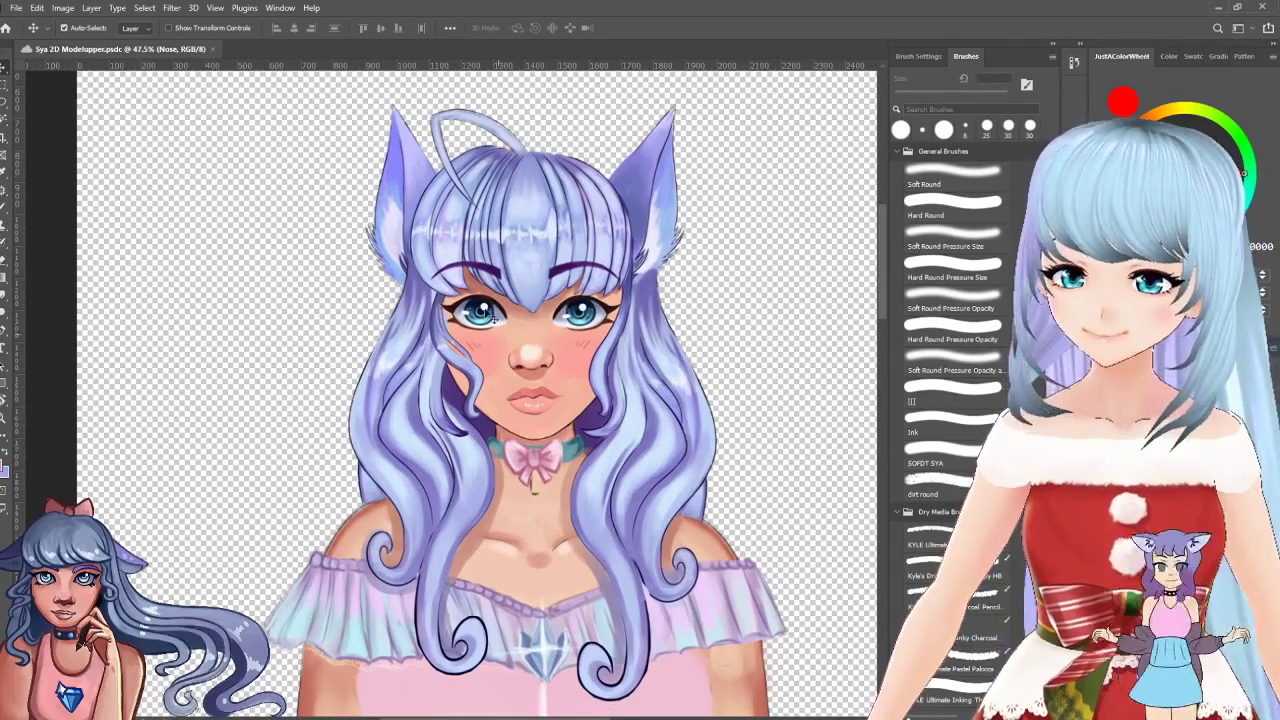
- Drag the bangs and both long side-hair strands away from the face
{"action": "left_click_drag", "start_coordinate": [550, 245], "coordinate": [757, 243]}
{"action": "left_click_drag", "start_coordinate": [530, 220], "coordinate": [625, 215]}
{"action": "left_click_drag", "start_coordinate": [430, 432], "coordinate": [270, 425]}
{"action": "left_click_drag", "start_coordinate": [638, 437], "coordinate": [780, 440]}
{"action": "left_click_drag", "start_coordinate": [630, 290], "coordinate": [740, 150]}
- Move the left and right ears and the shoulder piece outward, then undo the last two moves
{"action": "left_click_drag", "start_coordinate": [410, 230], "coordinate": [265, 205]}
{"action": "left_click_drag", "start_coordinate": [621, 218], "coordinate": [699, 201]}
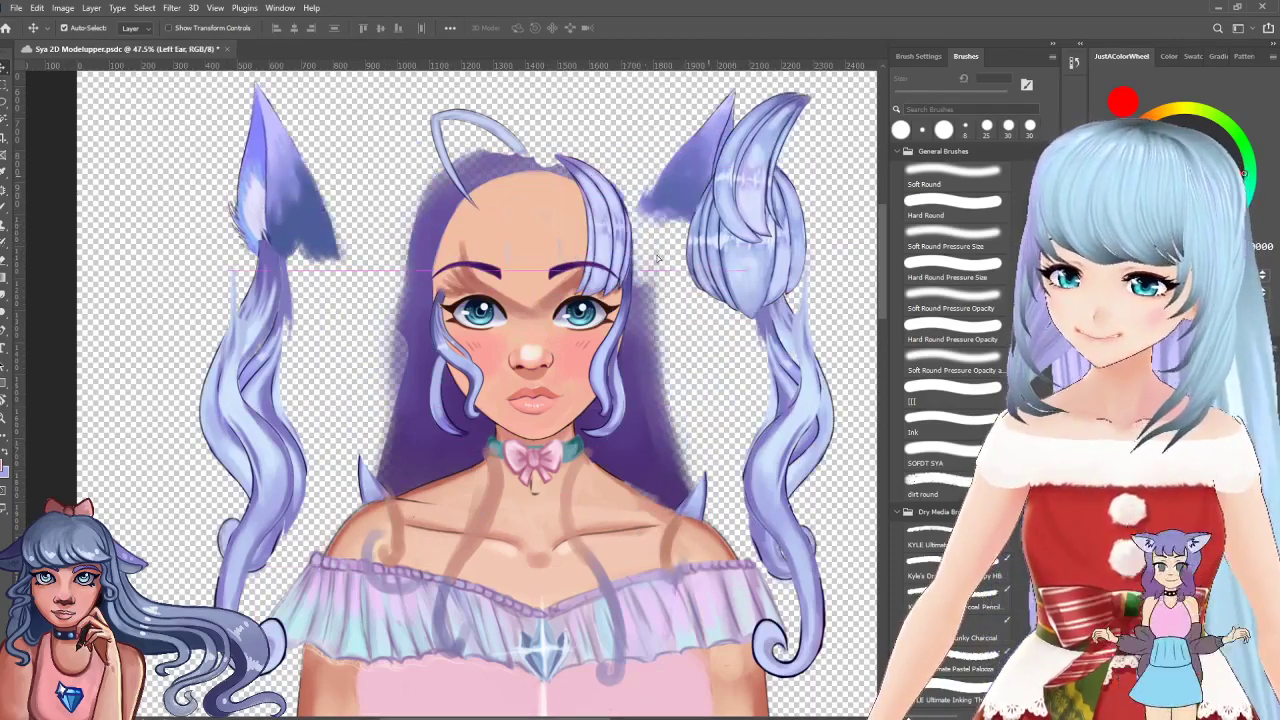
{"action": "left_click_drag", "start_coordinate": [590, 531], "coordinate": [365, 421]}
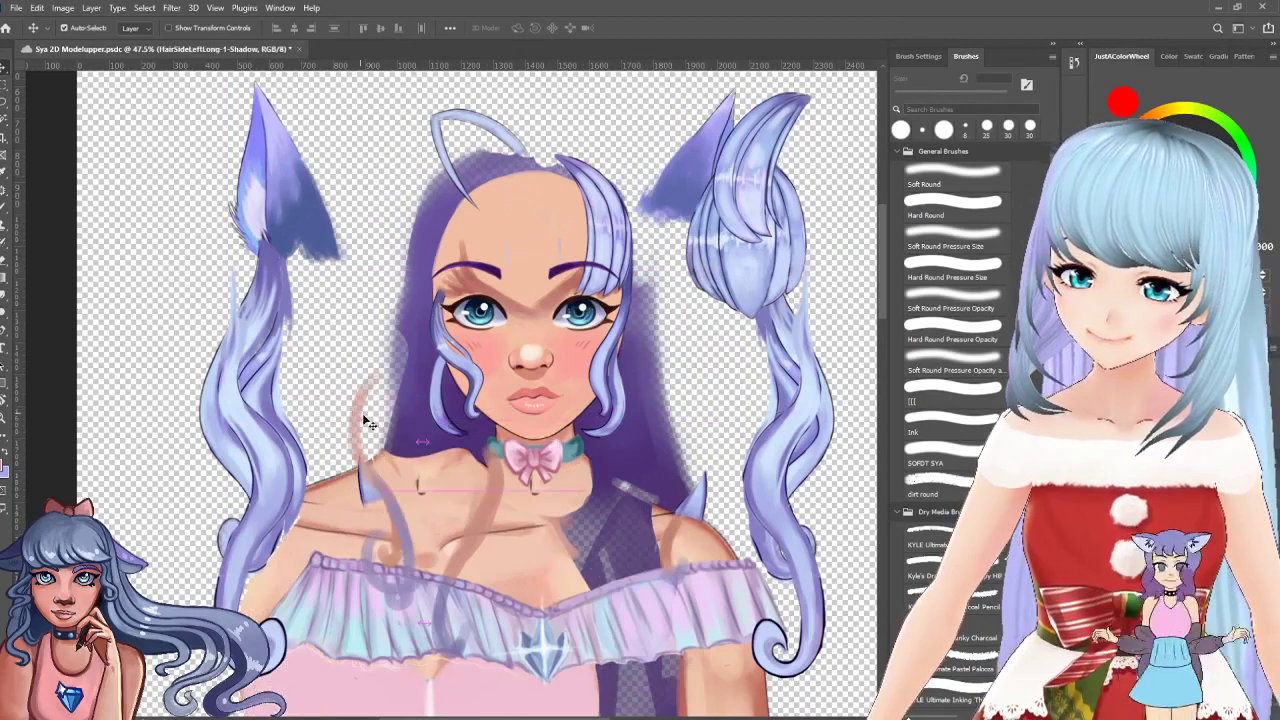
{"action": "key", "text": "ctrl+z"}
{"action": "key", "text": "ctrl+z"}
{"action": "key", "text": "ctrl+z"}
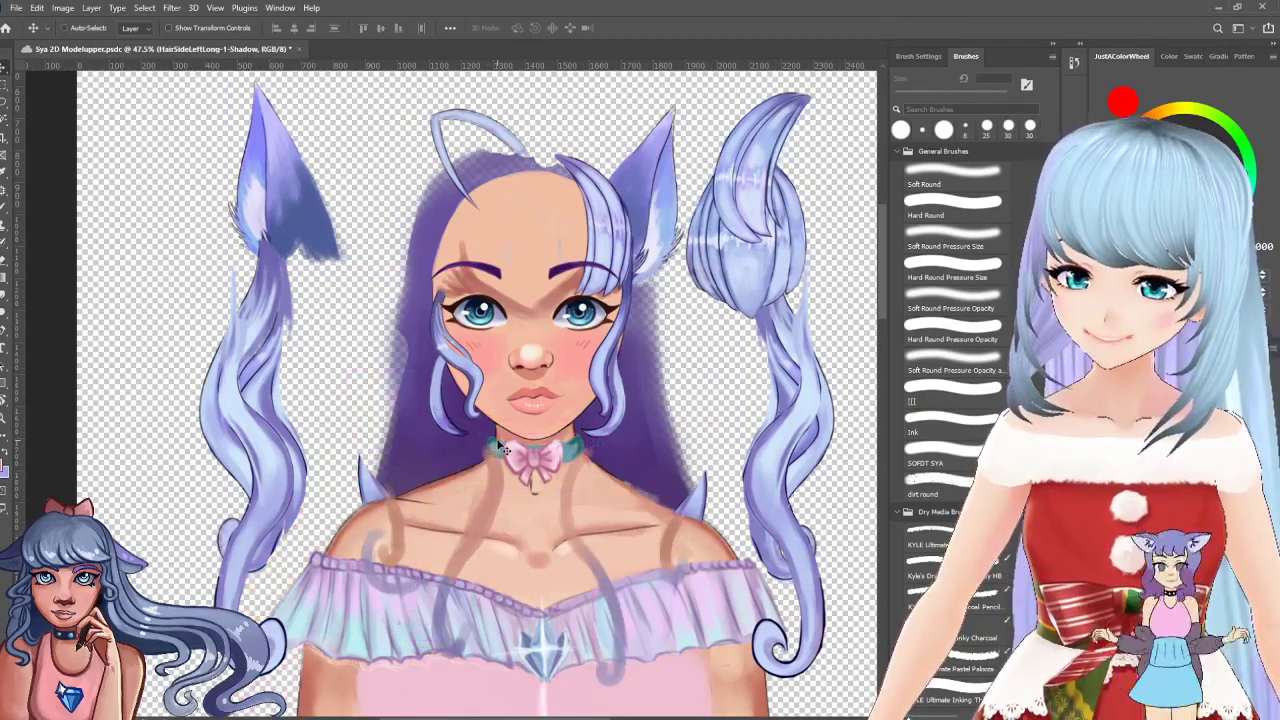
{"action": "key", "text": "ctrl+z"}
{"action": "key", "text": "ctrl+z"}
- Drag the ears and long right hair strand back beside the face
{"action": "left_click_drag", "start_coordinate": [760, 468], "coordinate": [466, 428]}
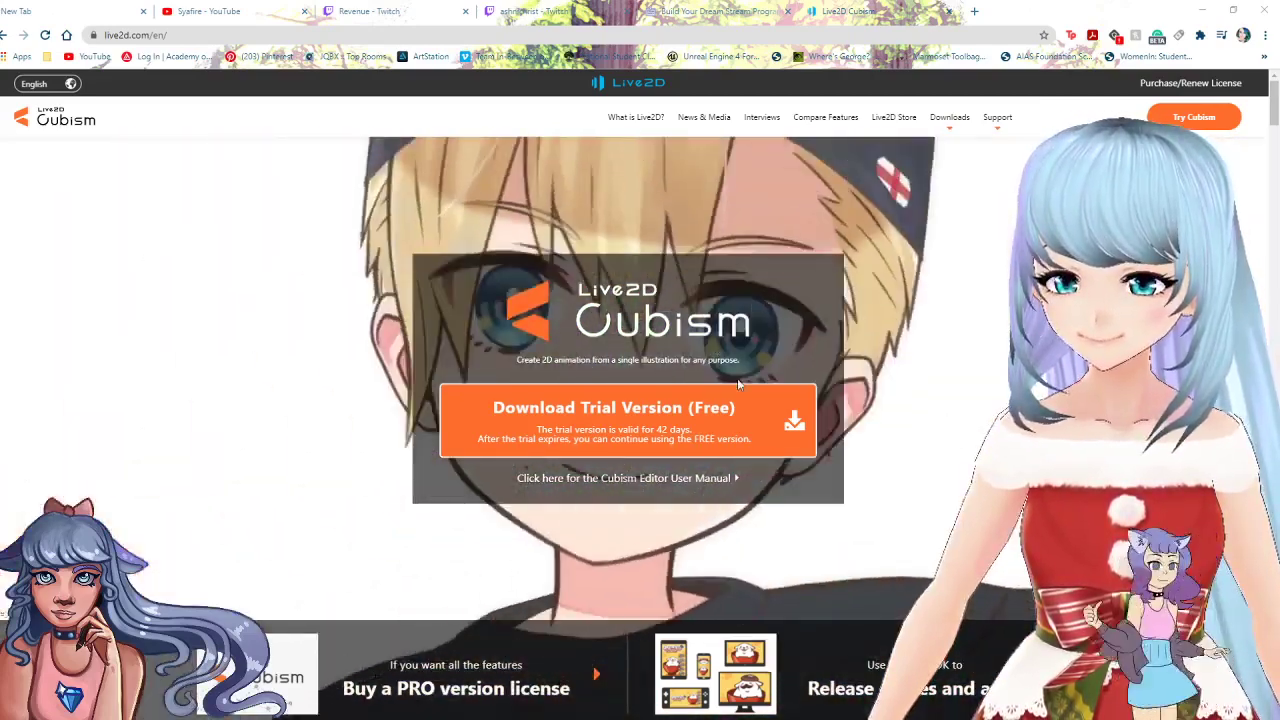
- Switch to Live2D Cubism Editor with Sya_Upper_3.cmo3 loaded
{"action": "mouse_move", "coordinate": [5, 360]}
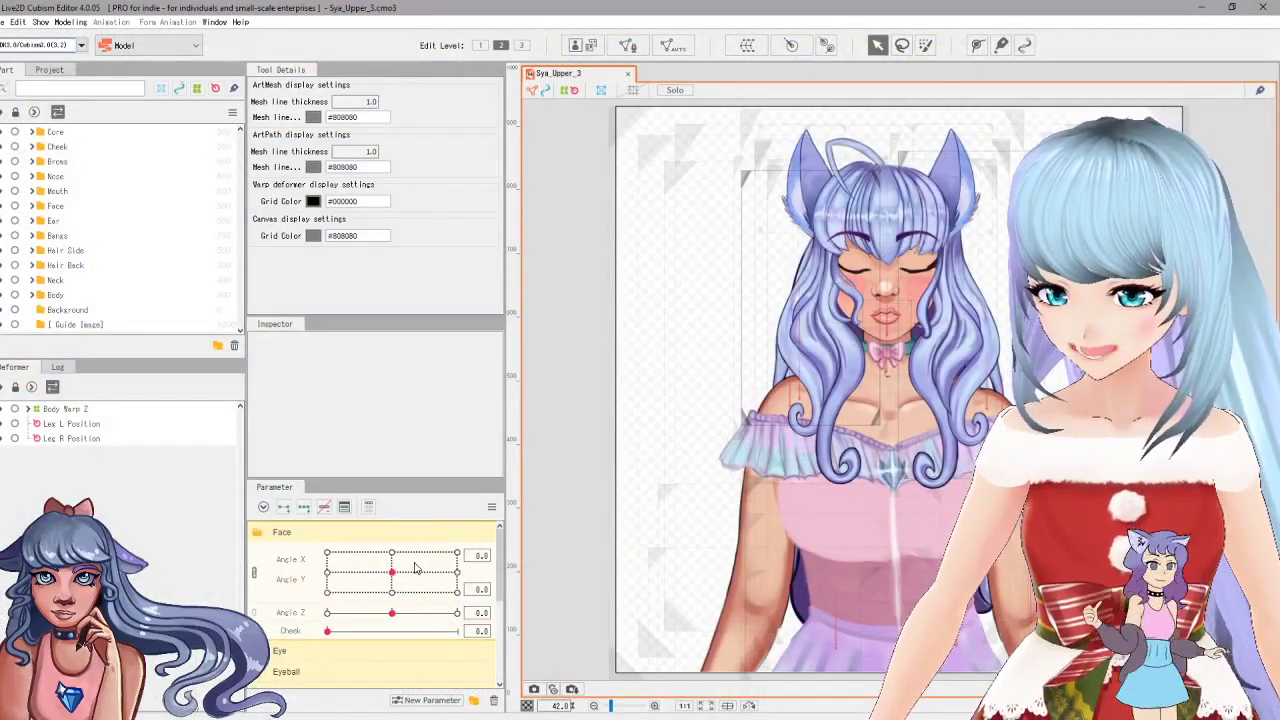
- Pose the model by dragging the Angle X/Y head parameters and the Cheek parameter
{"action": "left_click_drag", "start_coordinate": [406, 569], "coordinate": [391, 612]}
{"action": "scroll", "coordinate": [405, 600], "scroll_direction": "down", "scroll_amount": 1}
{"action": "left_click_drag", "start_coordinate": [327, 577], "coordinate": [365, 583]}
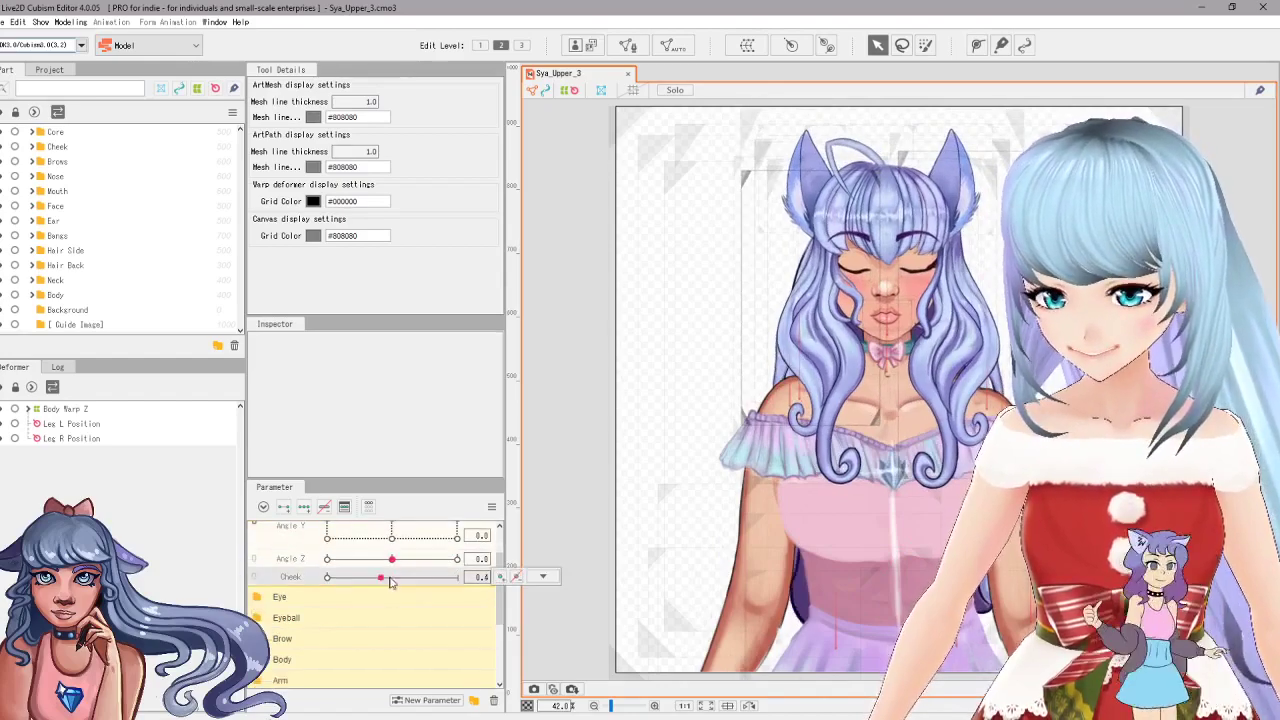
{"action": "scroll", "coordinate": [377, 586], "scroll_direction": "down", "scroll_amount": 1}
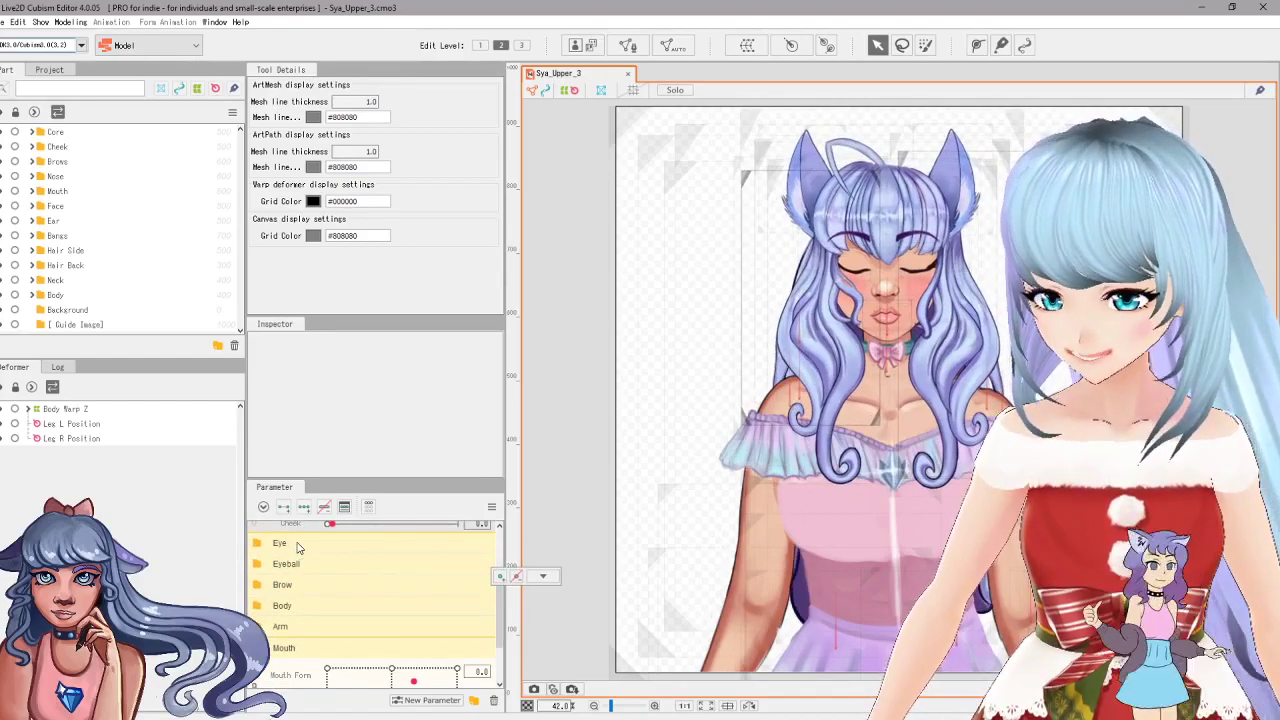
- Set Eye R Open and Eye L Open both to 1.2, then expand the Eyeball group
{"action": "left_click", "coordinate": [279, 543]}
{"action": "left_click_drag", "start_coordinate": [327, 563], "coordinate": [464, 591]}
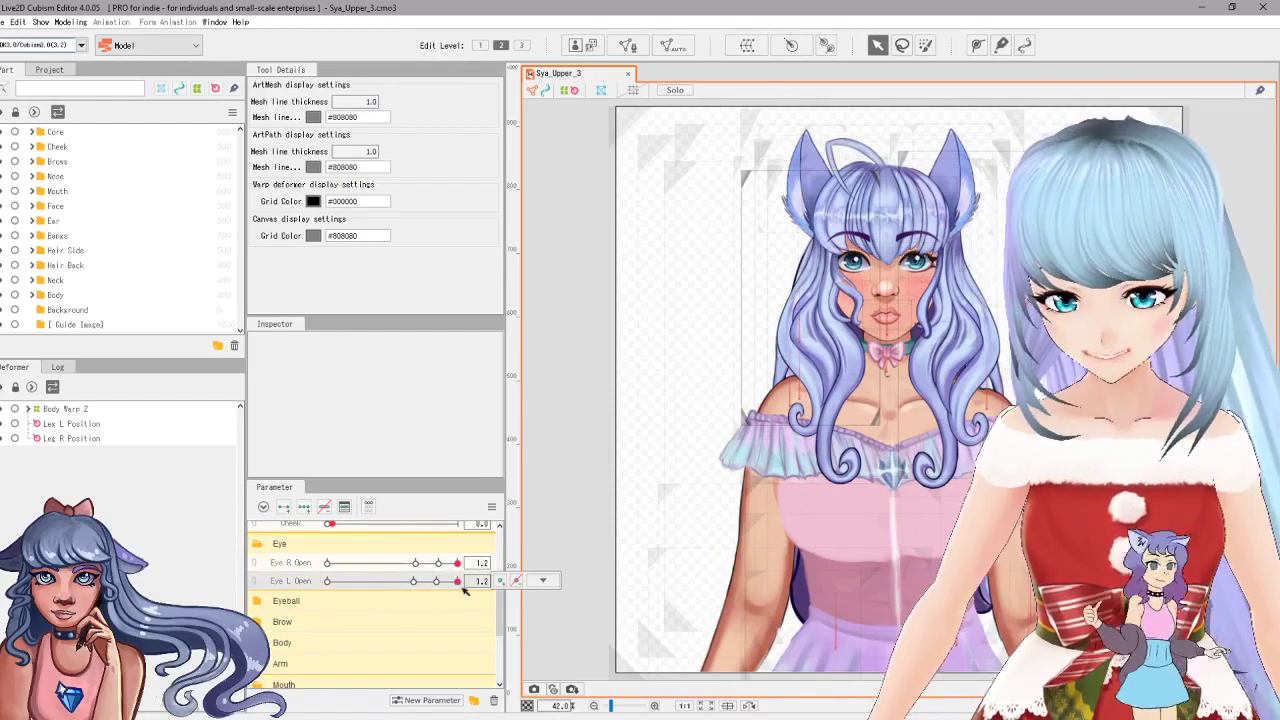
{"action": "left_click", "coordinate": [455, 565]}
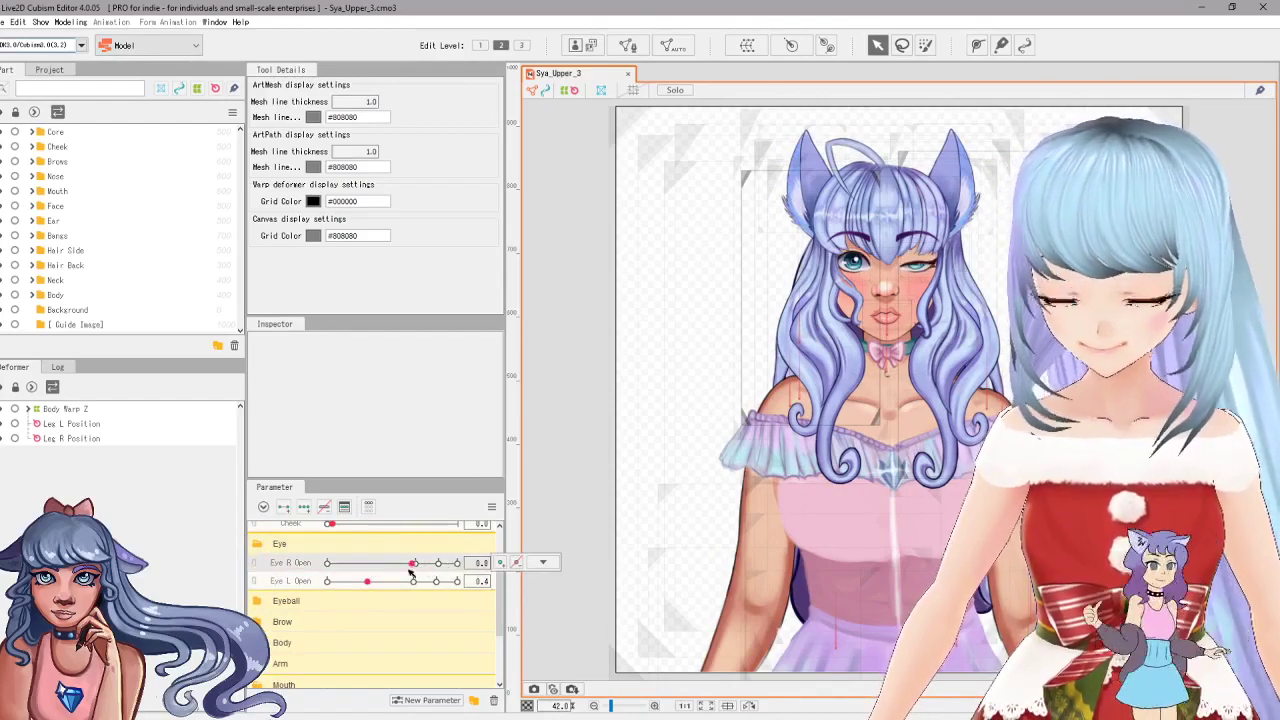
{"action": "left_click_drag", "start_coordinate": [408, 585], "coordinate": [453, 572]}
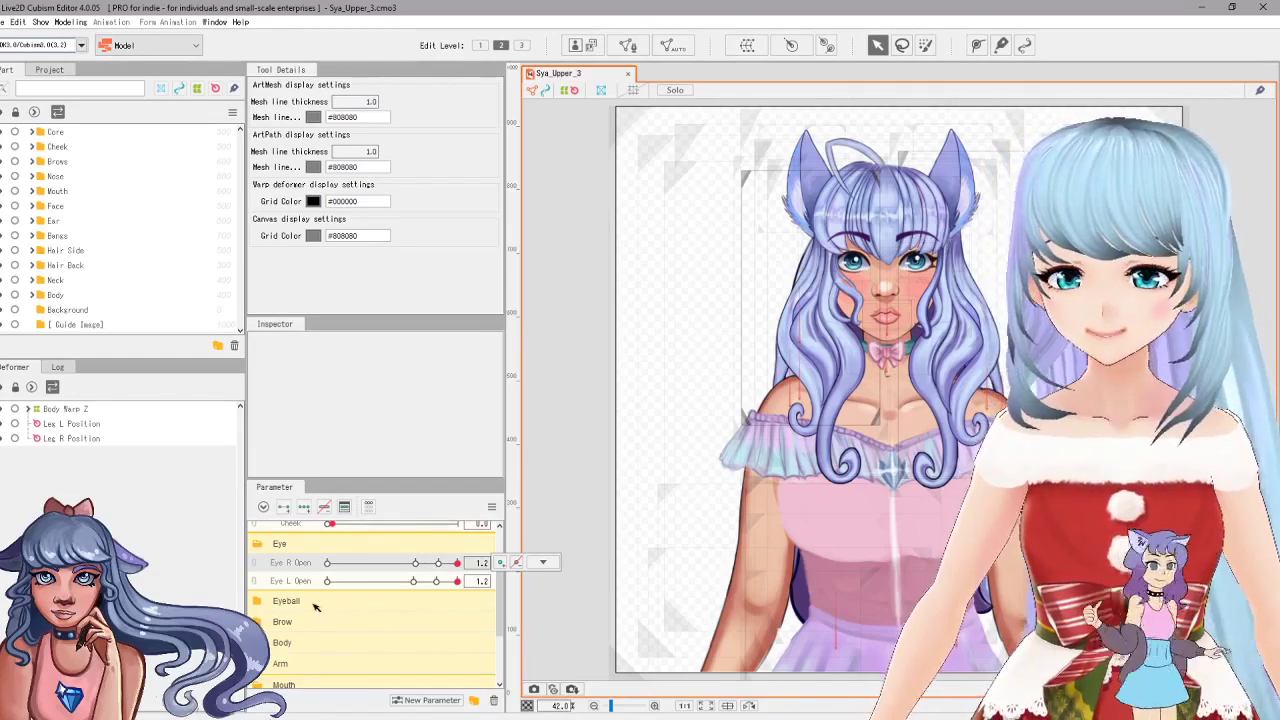
{"action": "left_click", "coordinate": [322, 603]}
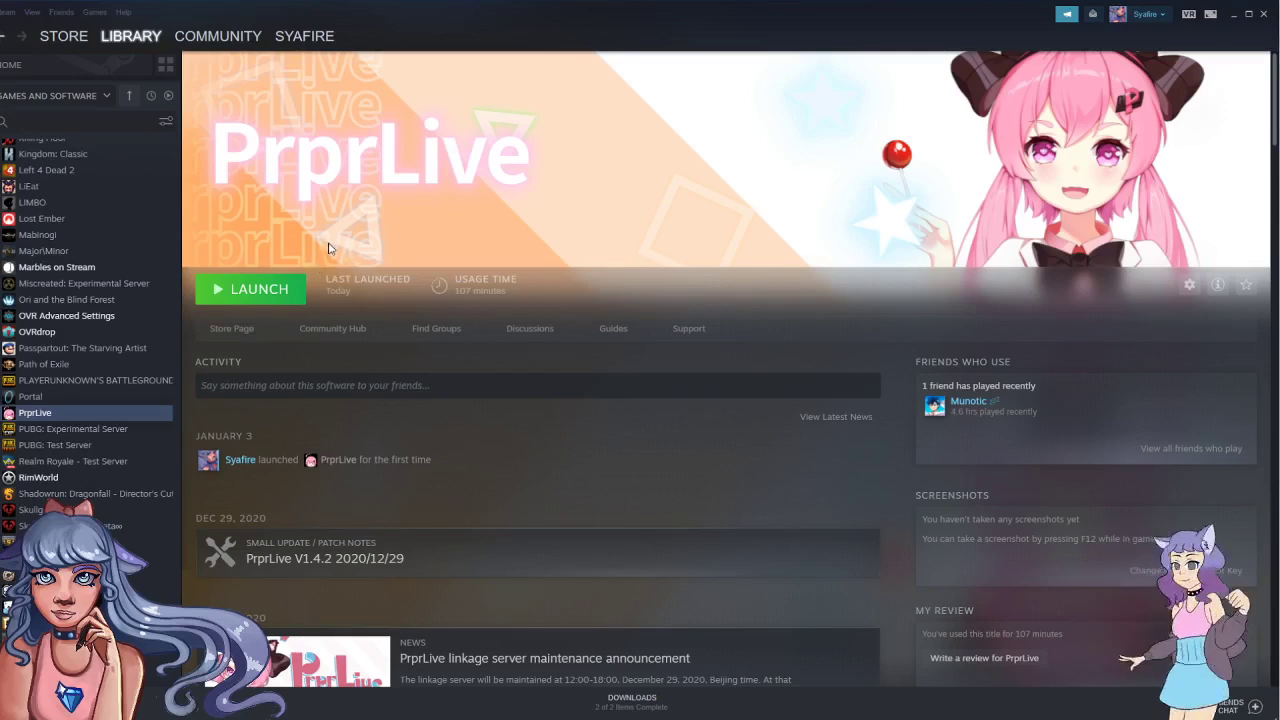
- Launch PrprLive from its Steam library page
{"action": "left_click", "coordinate": [255, 290]}
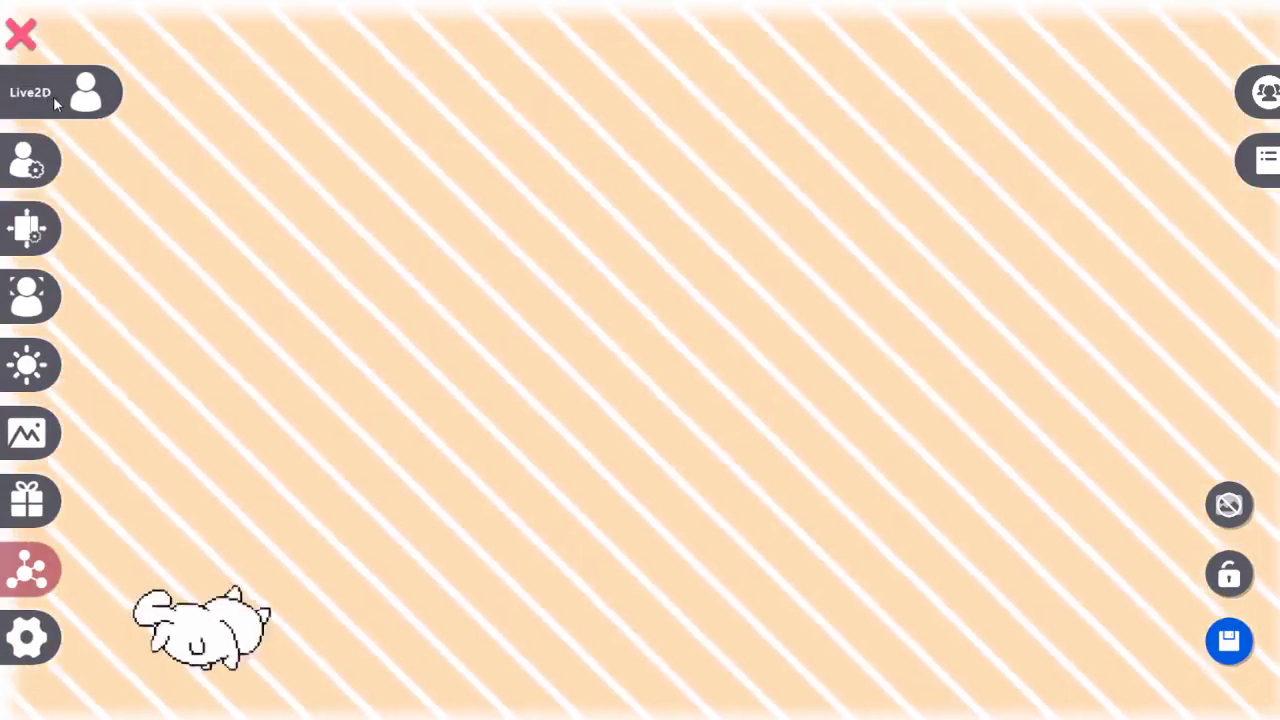
- Load the sample brown-haired Live2D model and start webcam face capture
{"action": "left_click", "coordinate": [52, 94]}
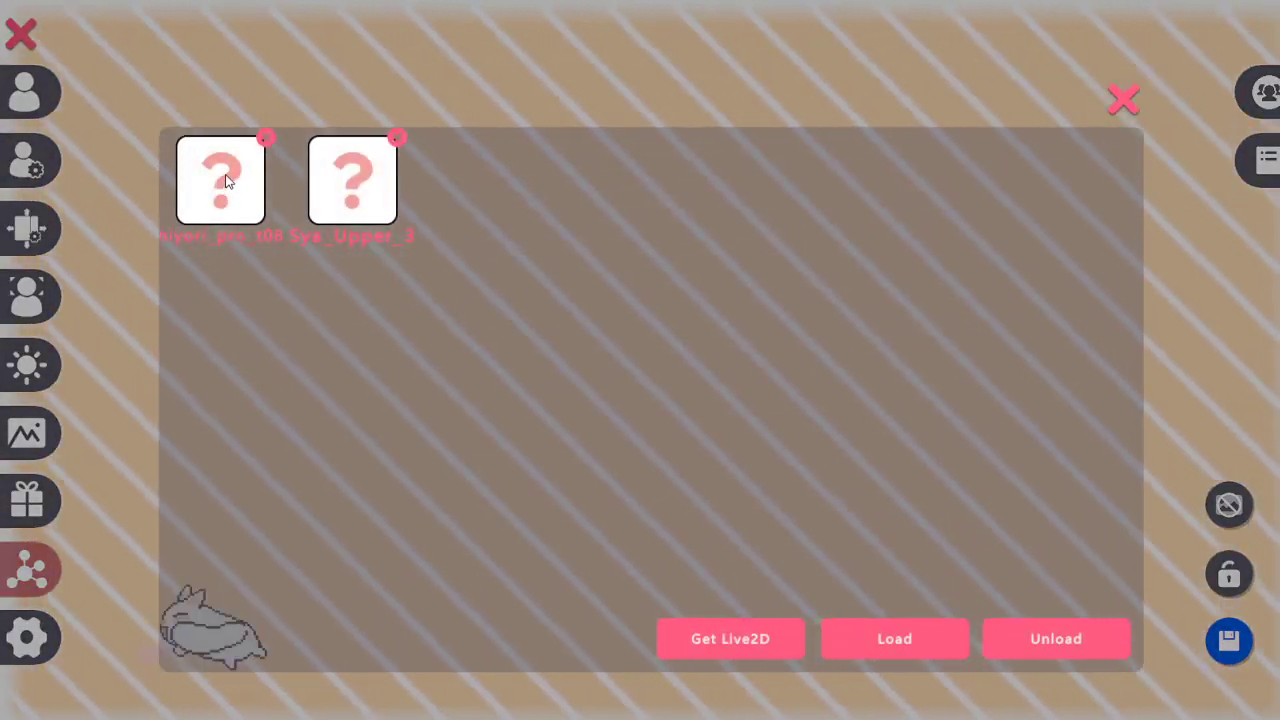
{"action": "left_click", "coordinate": [419, 255]}
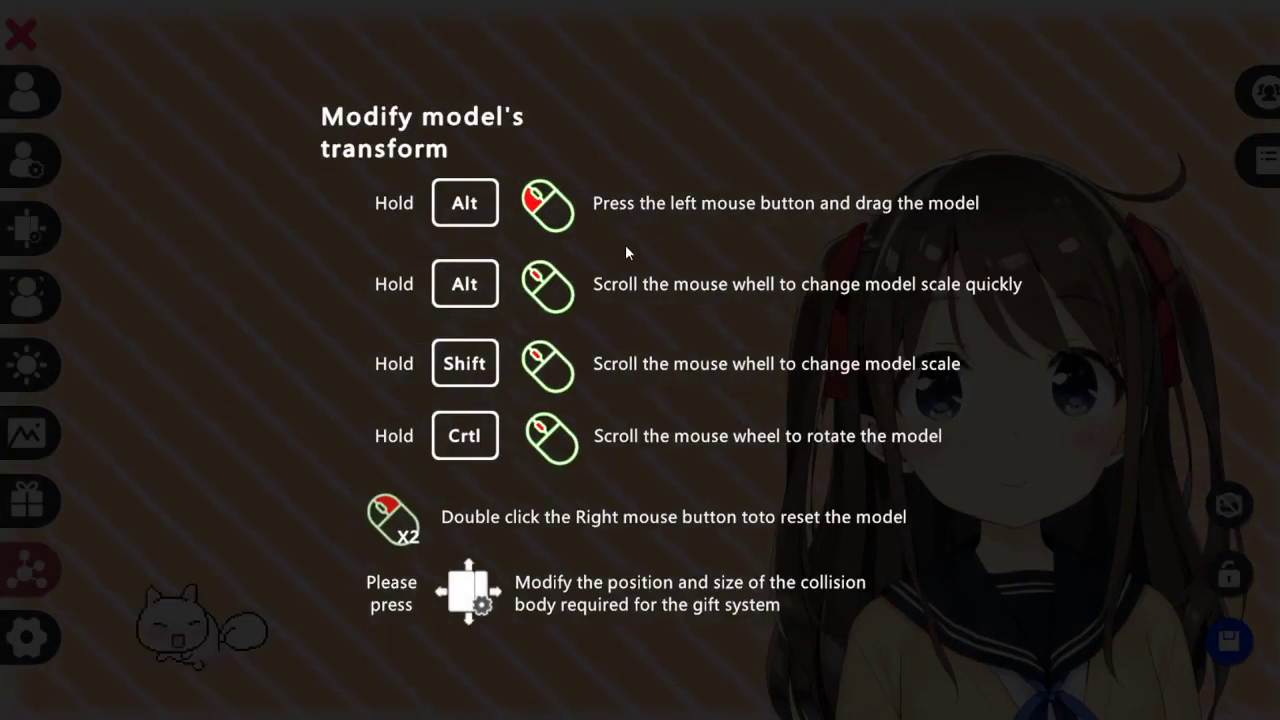
{"action": "left_click", "coordinate": [625, 244]}
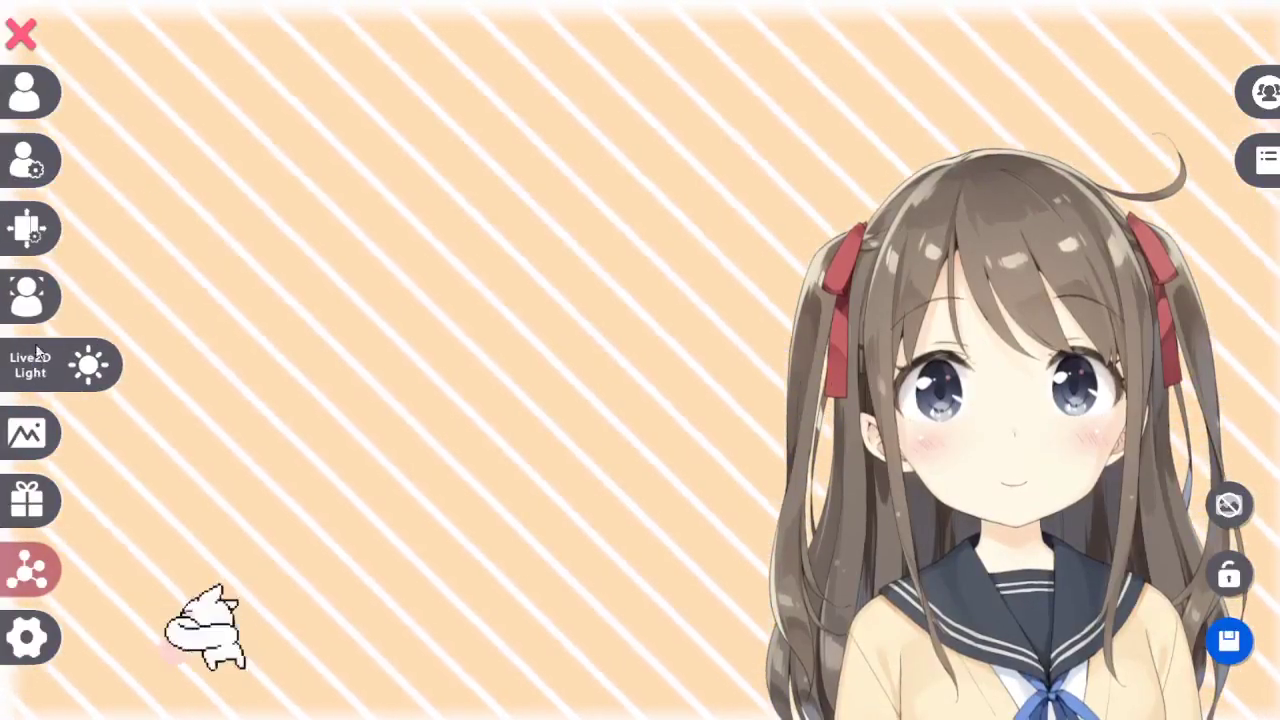
{"action": "left_click", "coordinate": [30, 296]}
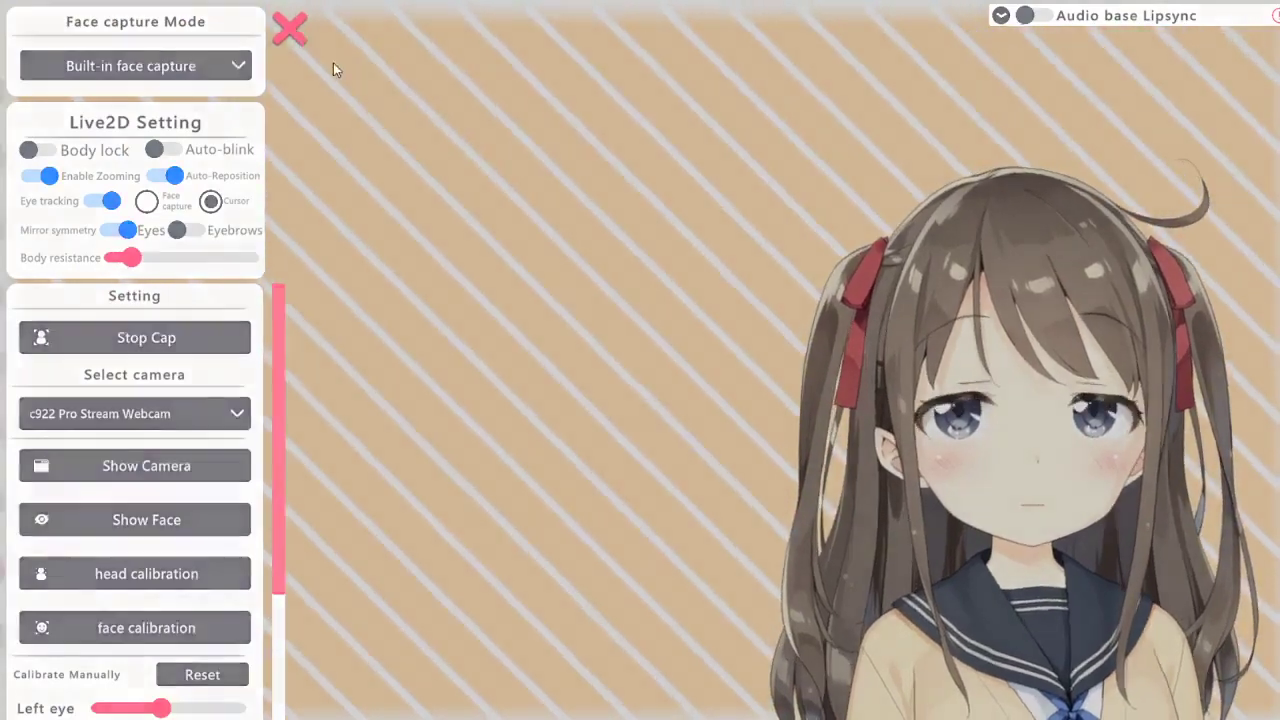
{"action": "left_click", "coordinate": [302, 32]}
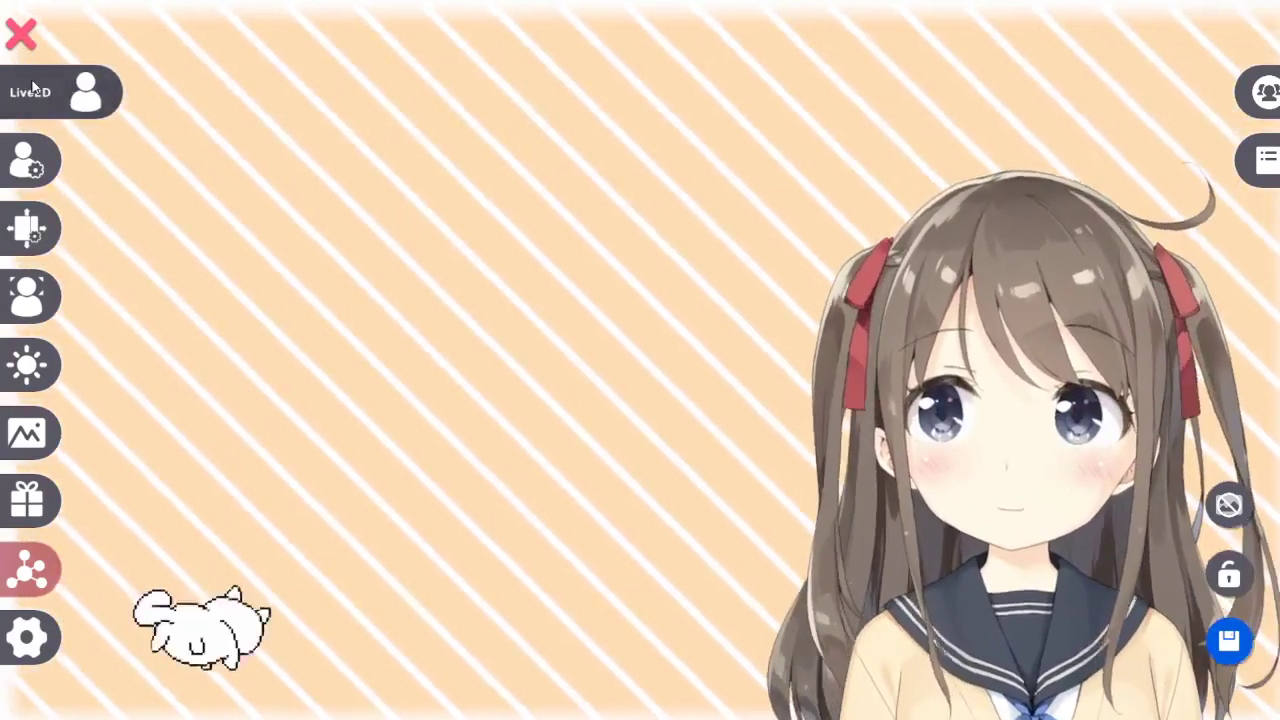
- Swap in the Sya_Upper_3 model, start webcam face capture, and close the capture settings
{"action": "left_click", "coordinate": [26, 91]}
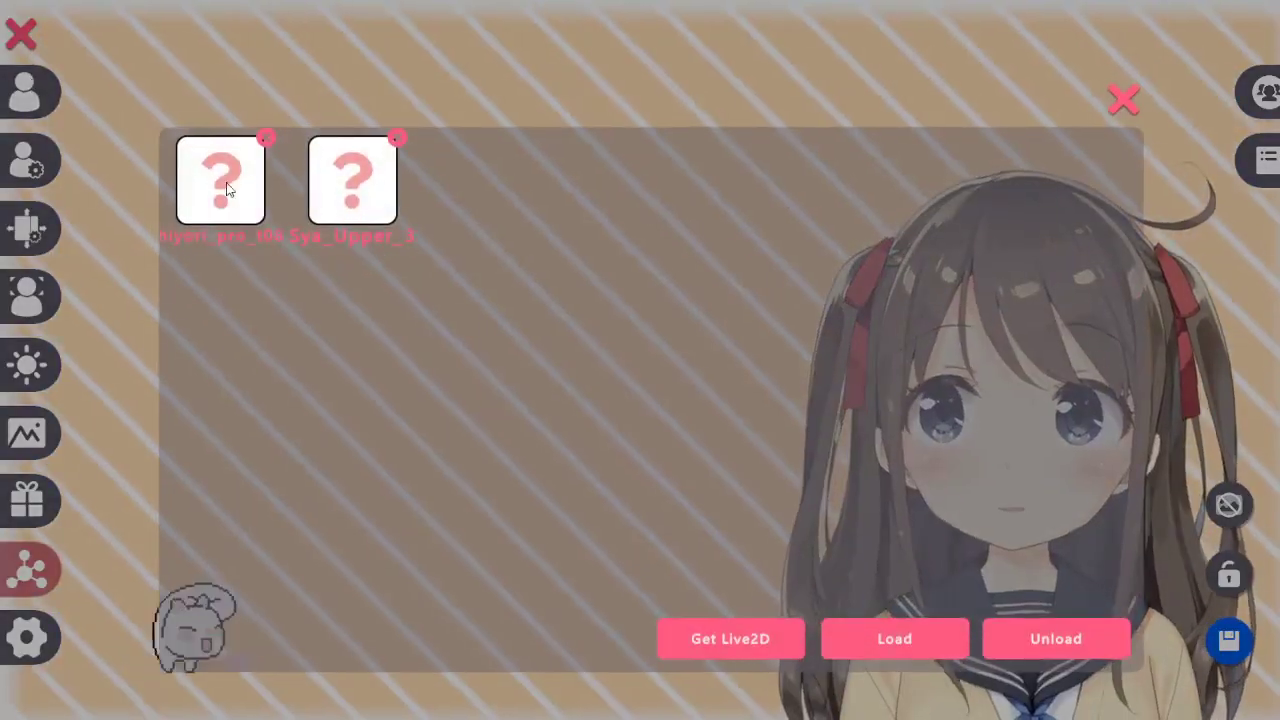
{"action": "left_click", "coordinate": [362, 203]}
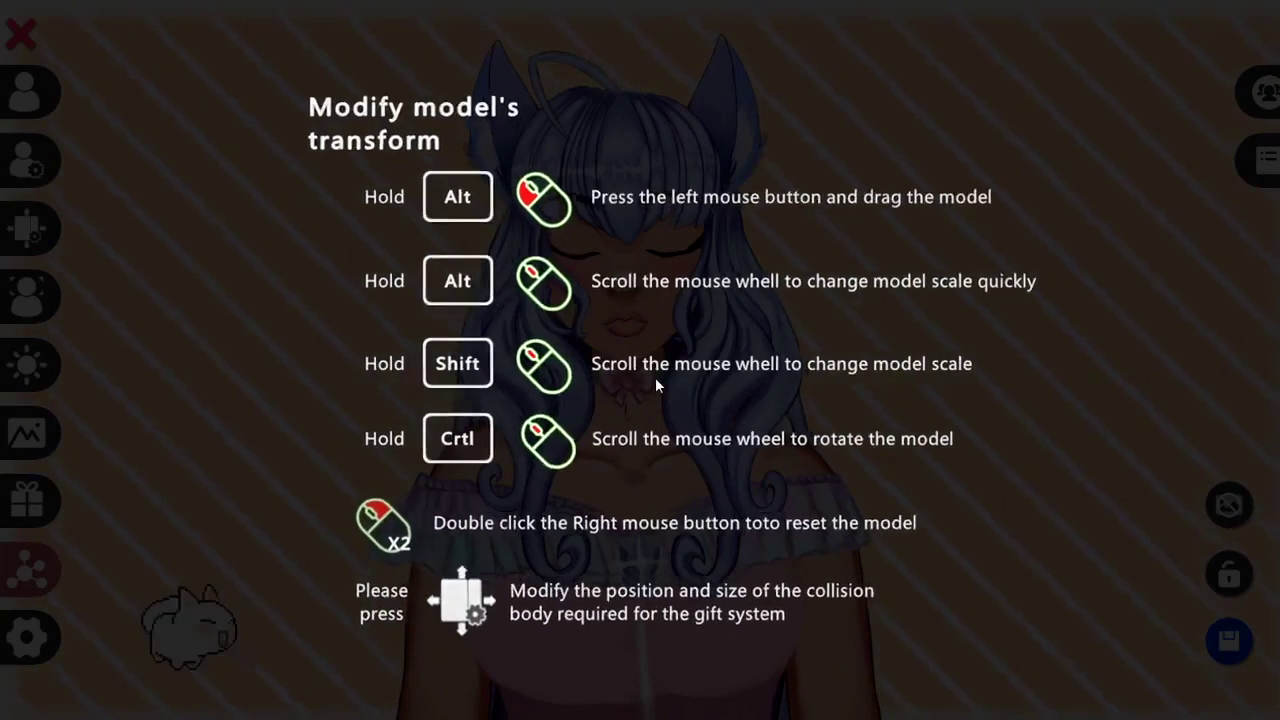
{"action": "left_click", "coordinate": [655, 380]}
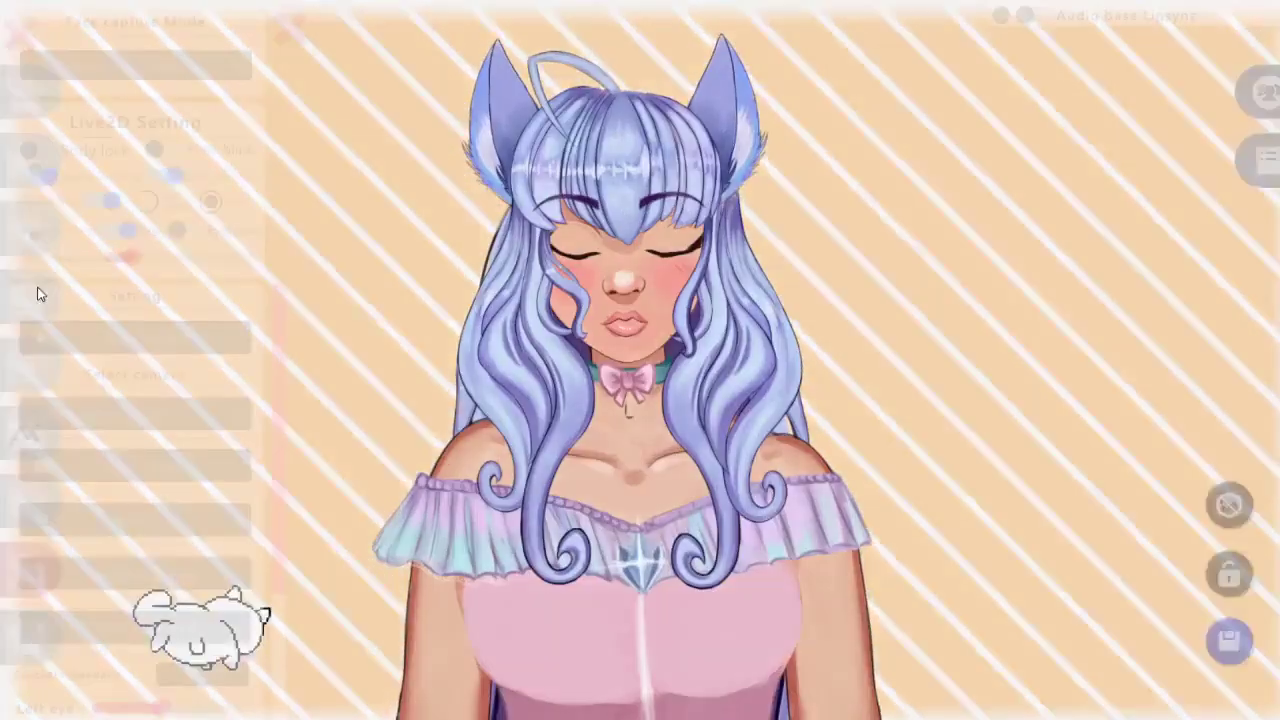
{"action": "left_click", "coordinate": [35, 292]}
{"action": "left_click", "coordinate": [186, 337]}
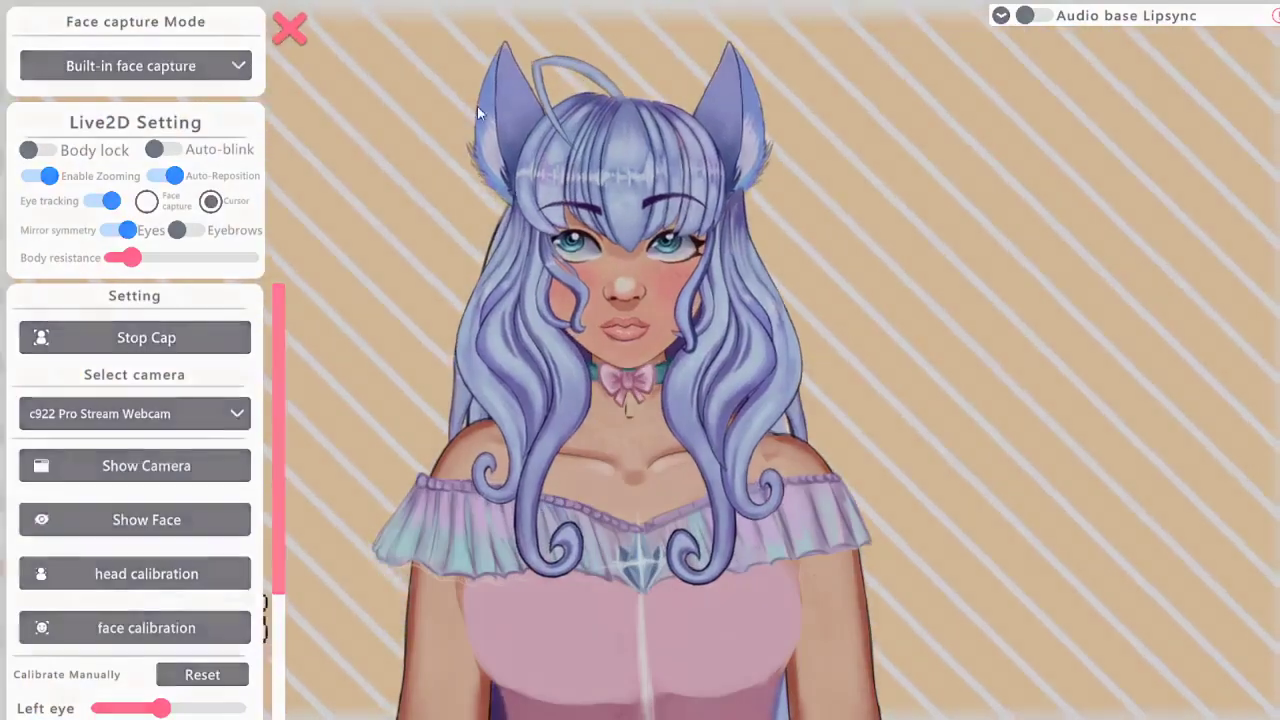
{"action": "left_click", "coordinate": [392, 71]}
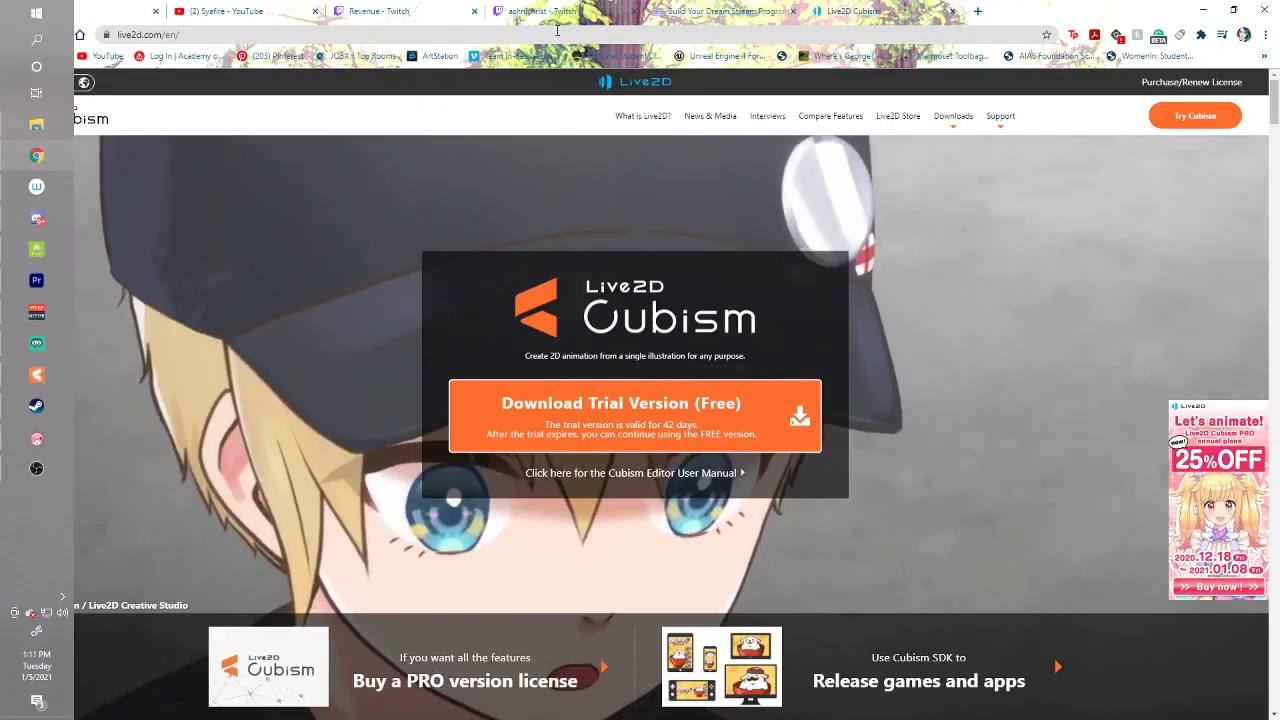
- Search 'streamla' in a new tab, open the streamlabs.com site, then minimize Chrome
{"action": "key", "text": "ctrl+t"}
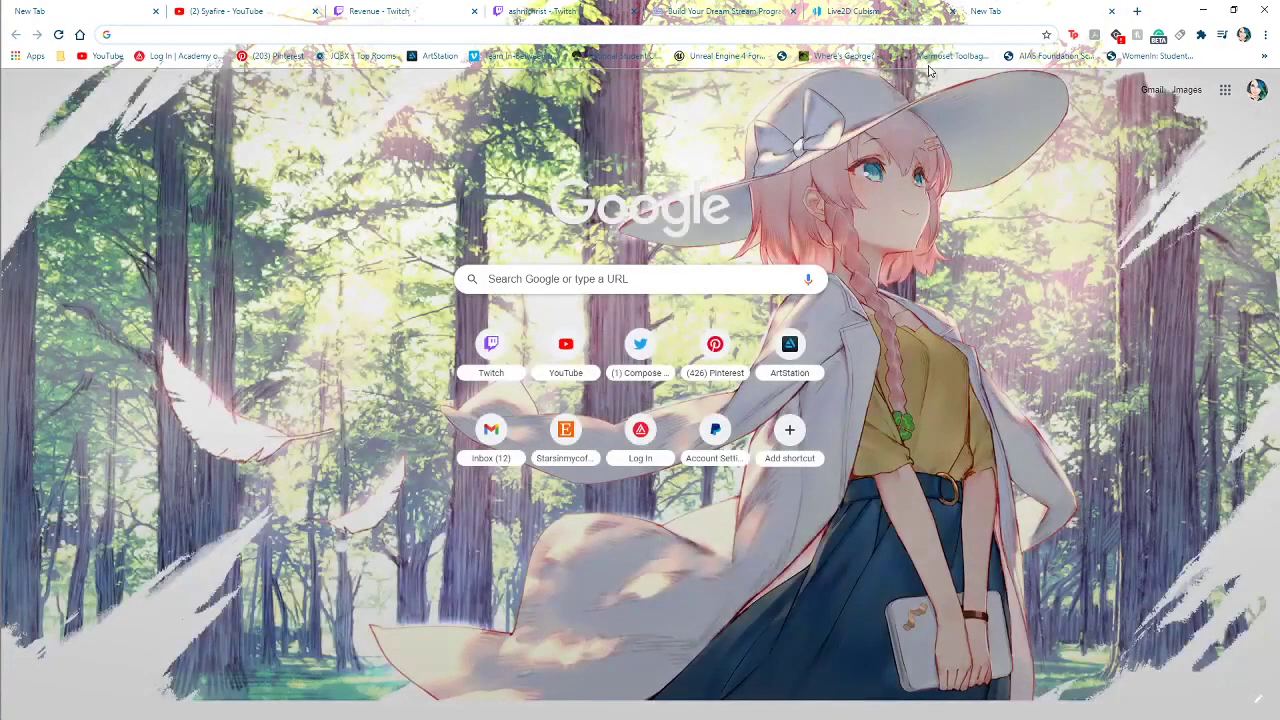
{"action": "type", "text": "streamlabs"}
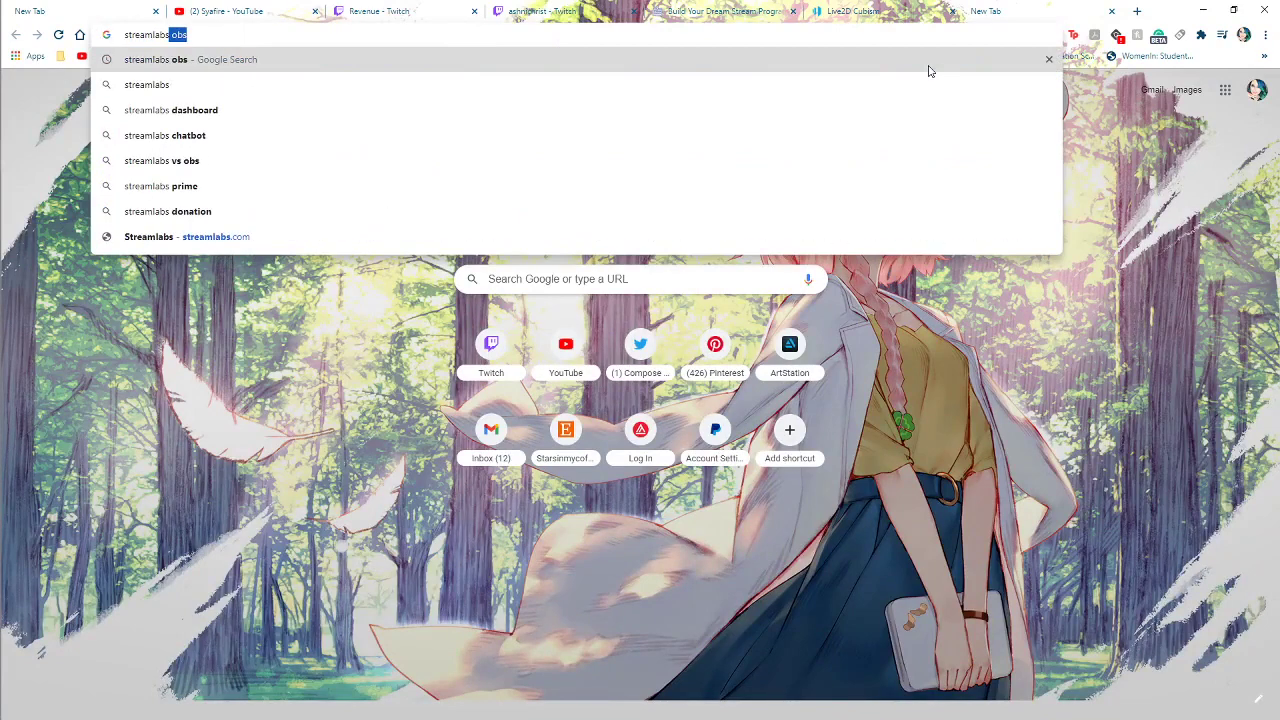
{"action": "key", "text": "Return"}
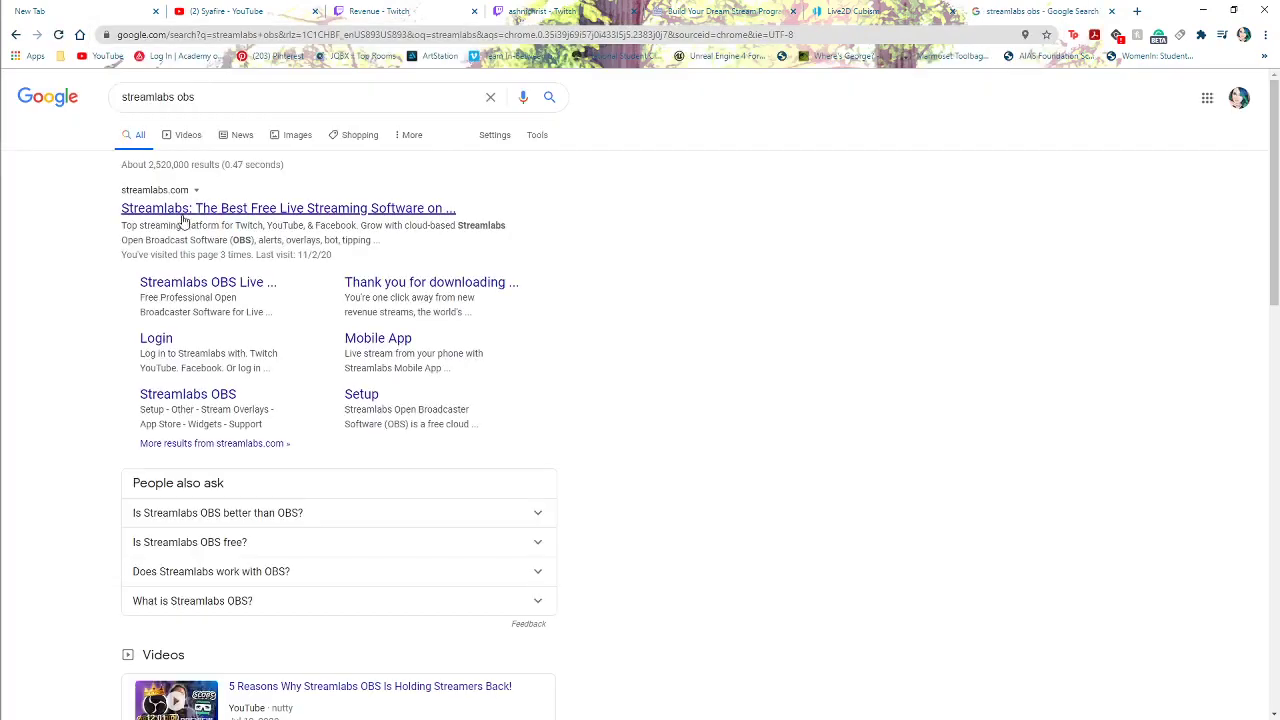
{"action": "left_click", "coordinate": [185, 210]}
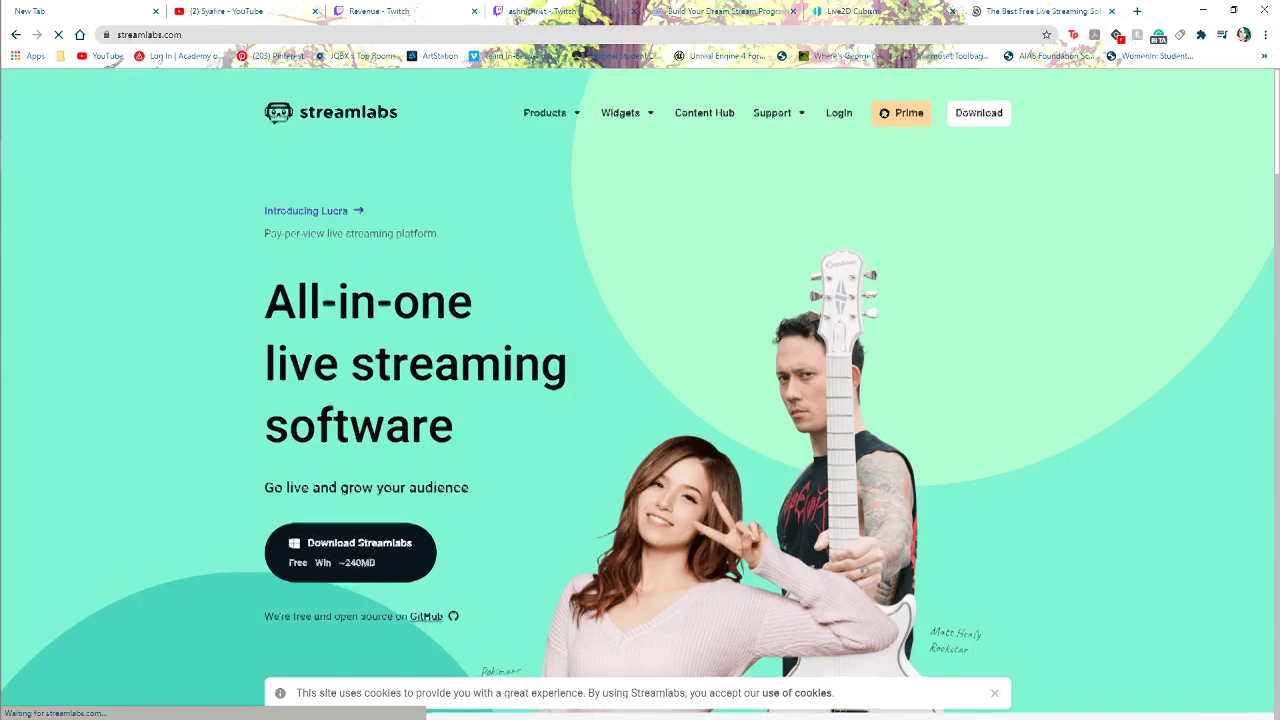
{"action": "scroll", "coordinate": [380, 446], "scroll_direction": "down", "scroll_amount": 3}
{"action": "scroll", "coordinate": [397, 448], "scroll_direction": "up", "scroll_amount": 3}
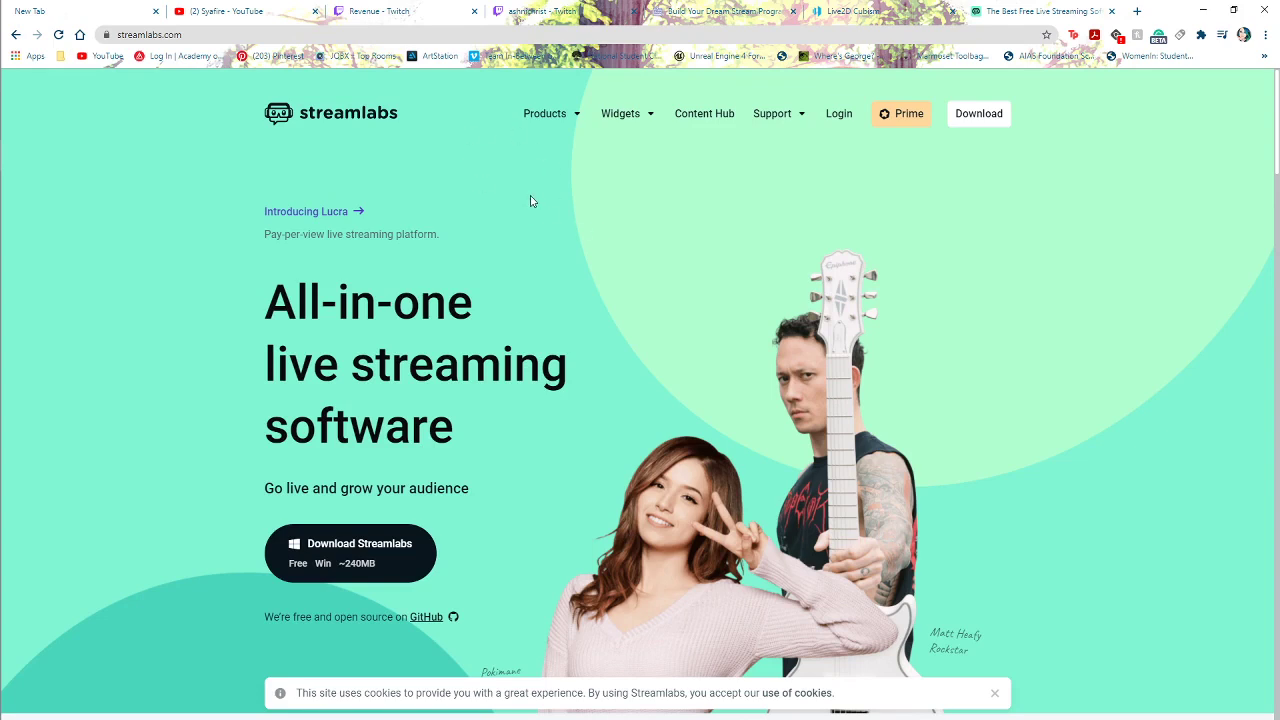
{"action": "left_click", "coordinate": [1212, 10]}
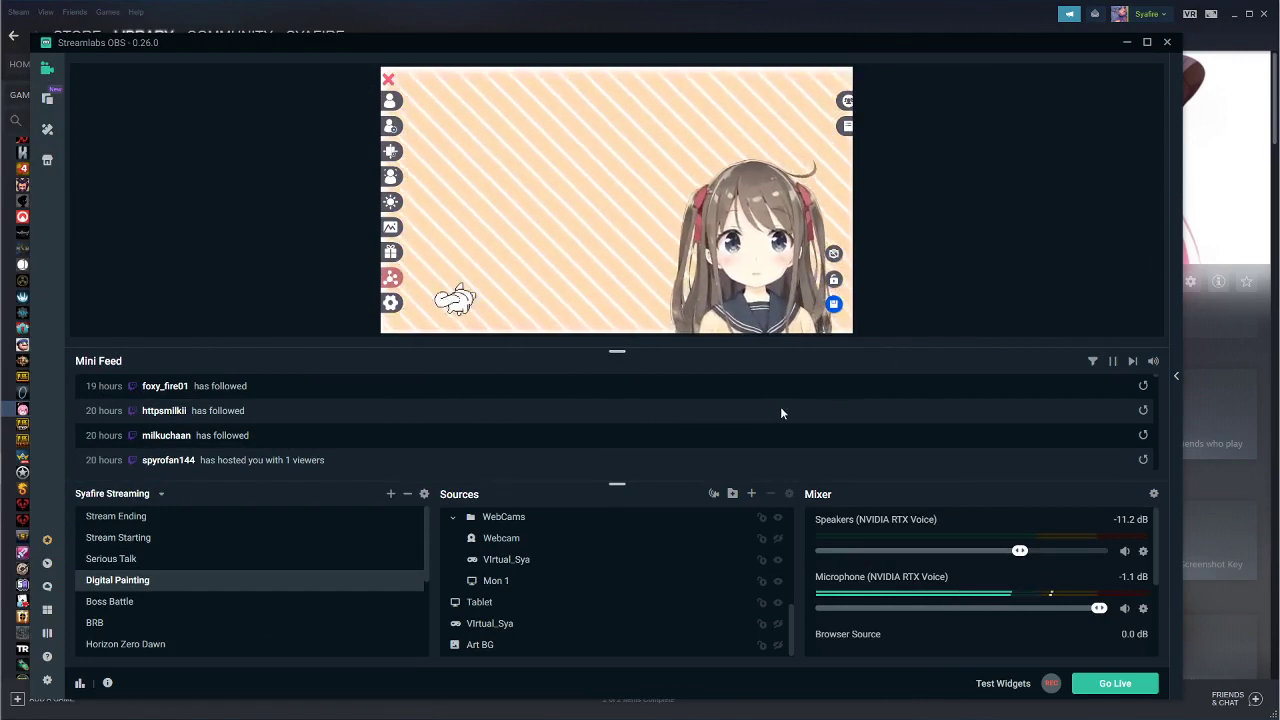
- Add an empty scene named 'New Scene' and bring up the Add Source catalogue
{"action": "scroll", "coordinate": [700, 578], "scroll_direction": "up", "scroll_amount": 10}
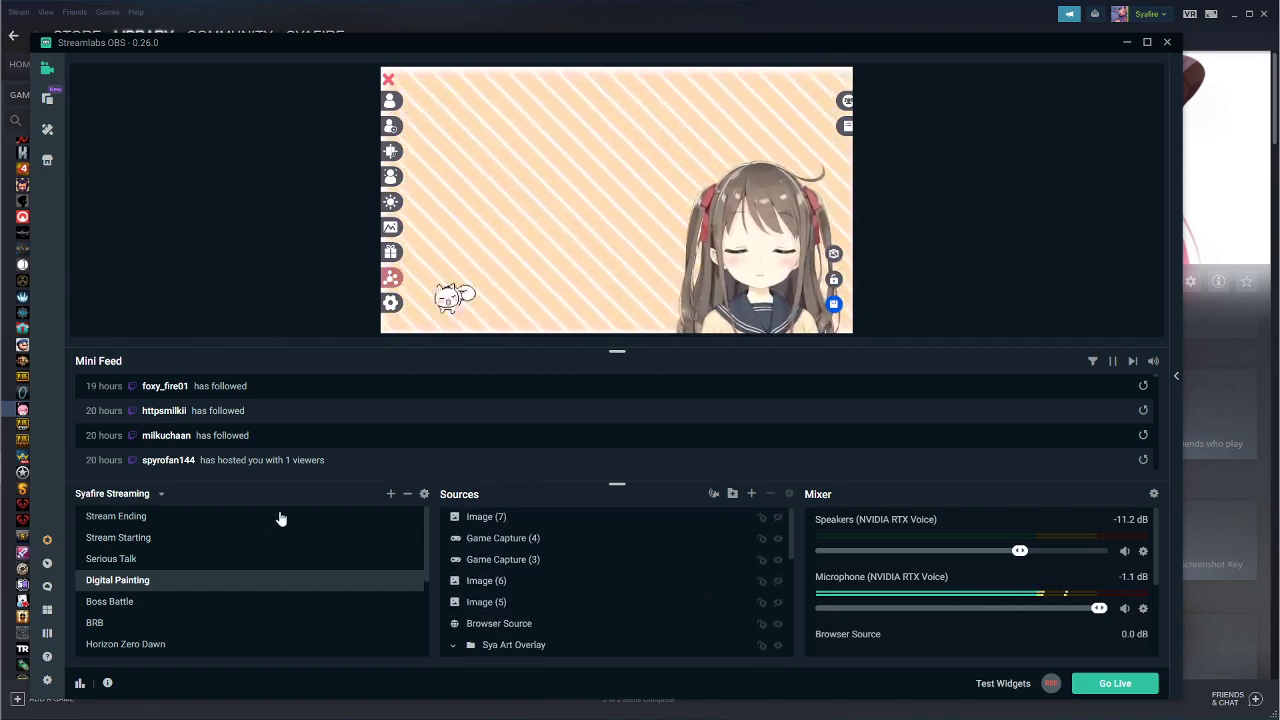
{"action": "left_click", "coordinate": [391, 494]}
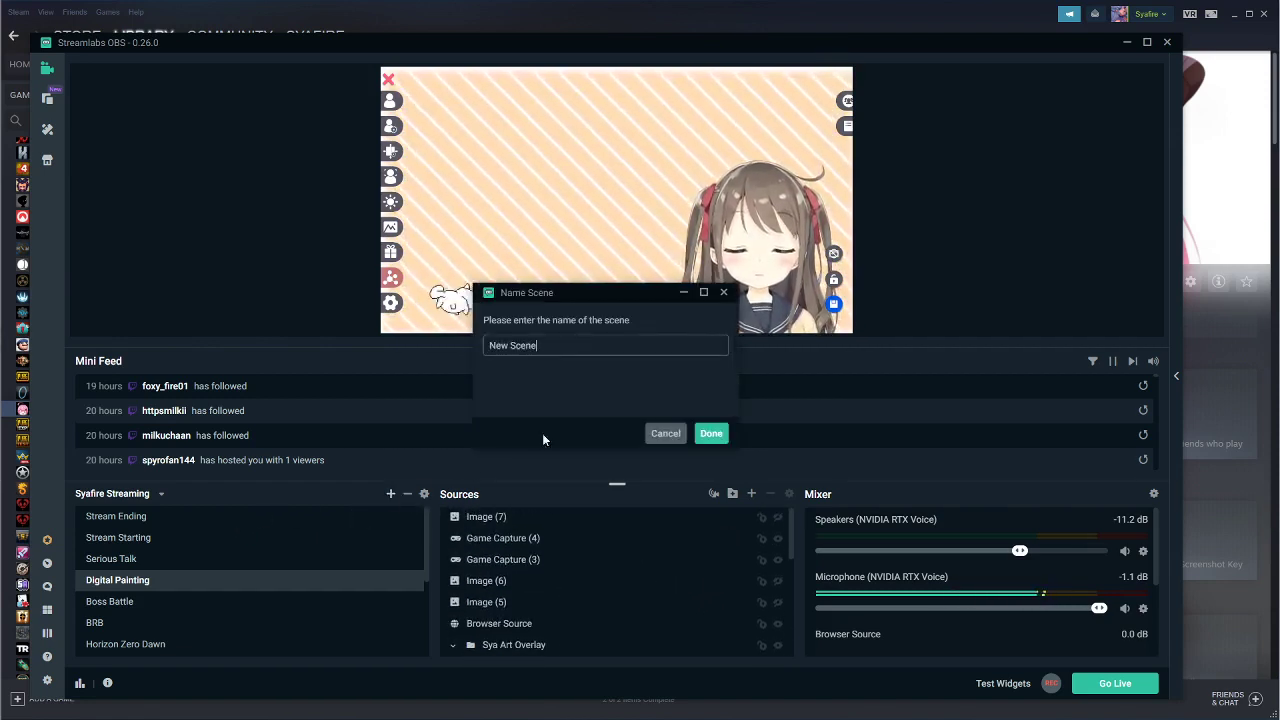
{"action": "left_click", "coordinate": [711, 433]}
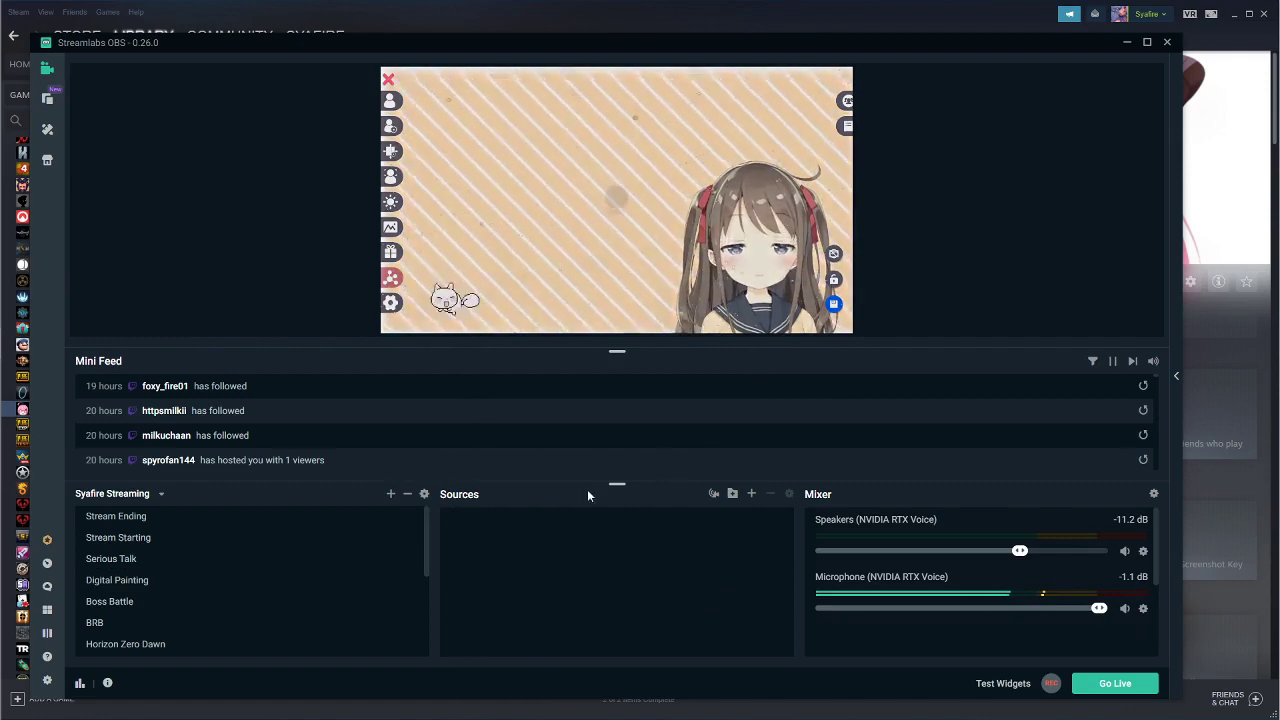
{"action": "left_click", "coordinate": [751, 494]}
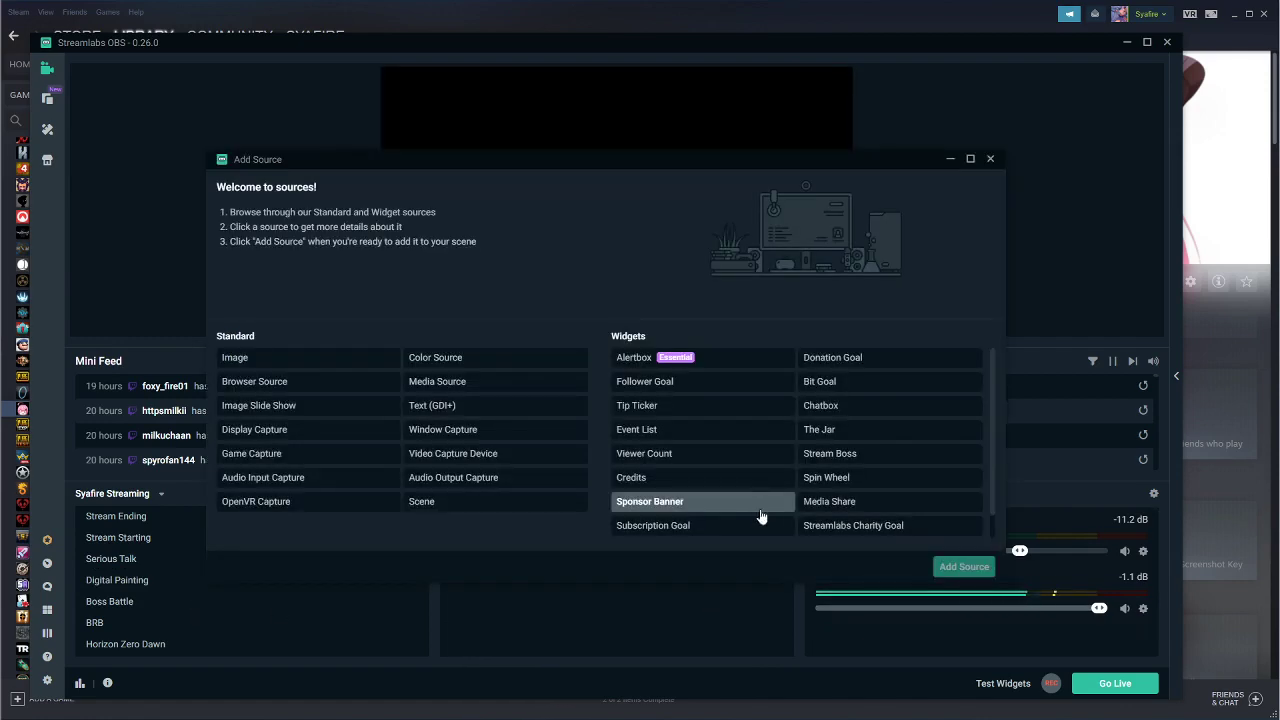
- Add a new Game Capture (6) source of the PrprLive window with Allow Transparency enabled
{"action": "left_click", "coordinate": [280, 455]}
{"action": "left_click", "coordinate": [958, 564]}
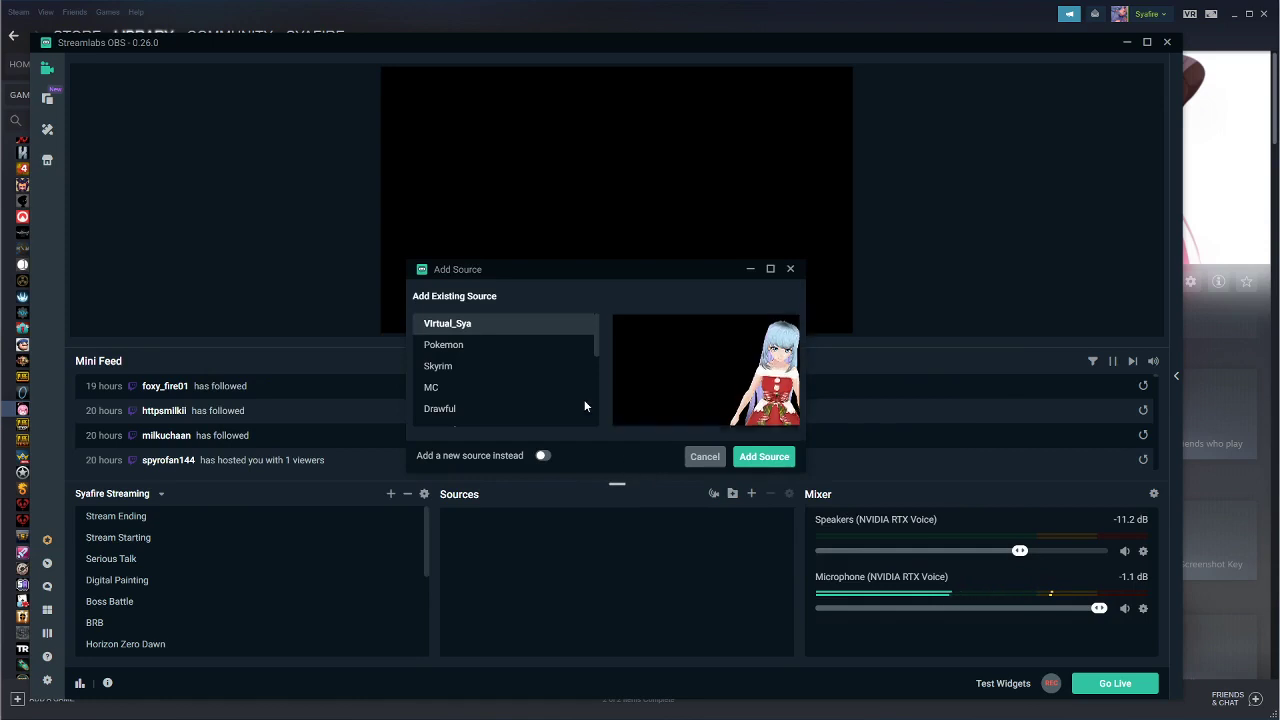
{"action": "left_click", "coordinate": [542, 455]}
{"action": "left_click", "coordinate": [777, 457]}
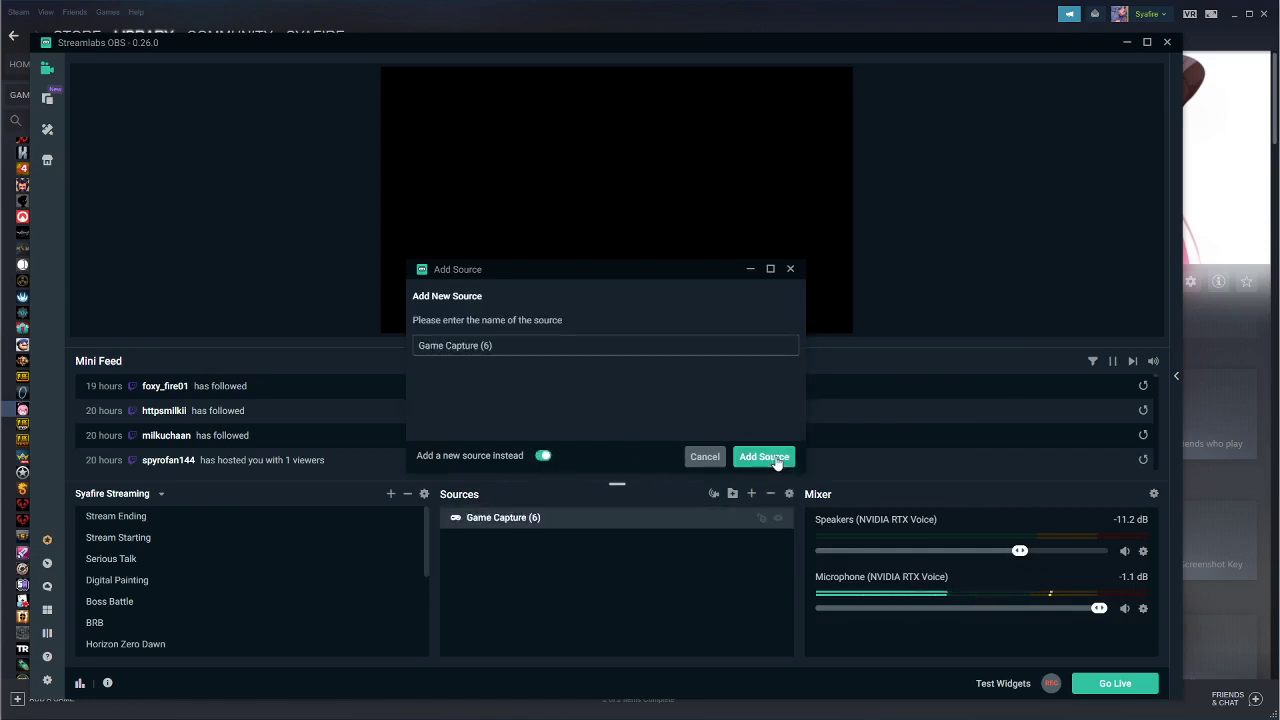
{"action": "left_click", "coordinate": [659, 274]}
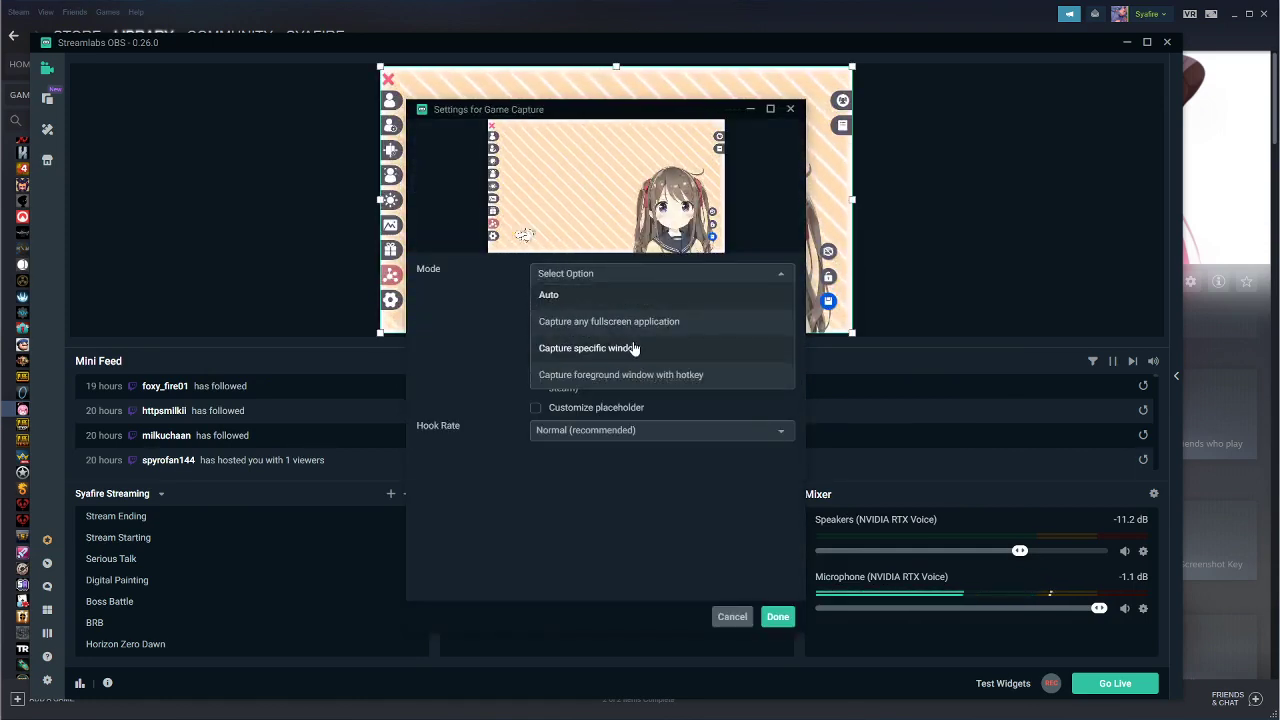
{"action": "left_click", "coordinate": [600, 348]}
{"action": "left_click", "coordinate": [645, 302]}
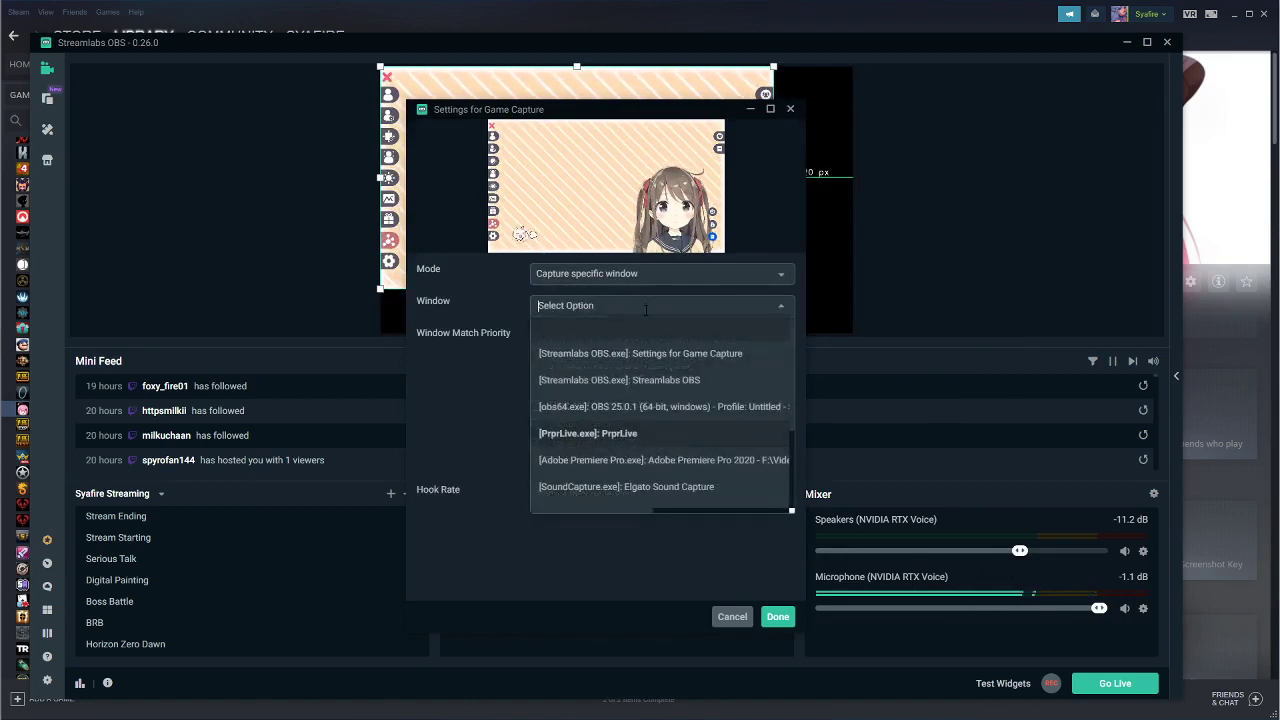
{"action": "left_click", "coordinate": [705, 432]}
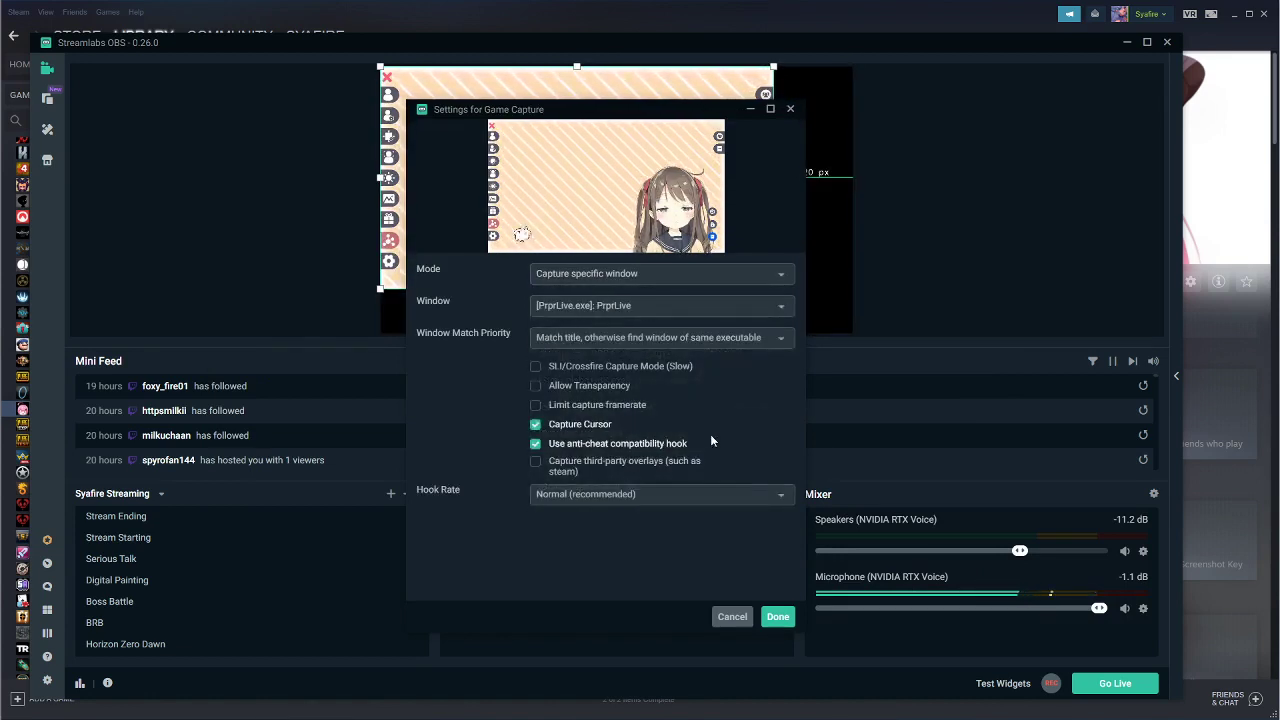
{"action": "left_click", "coordinate": [536, 385]}
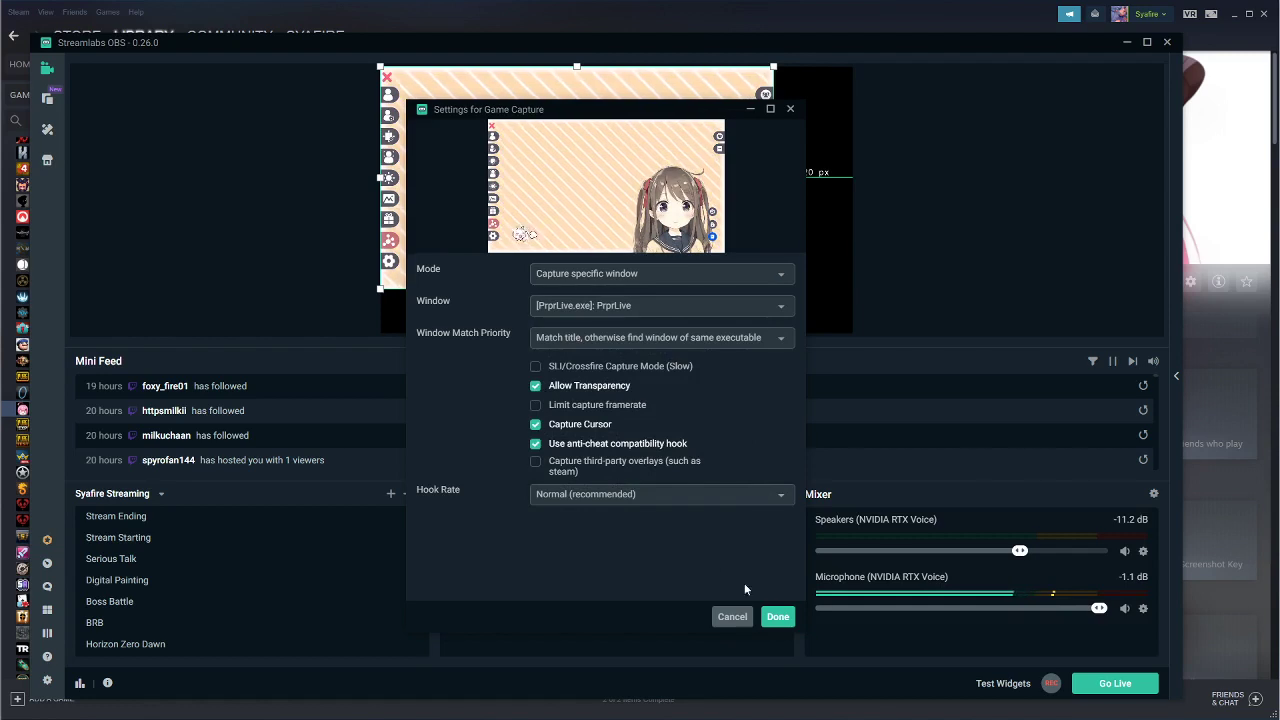
{"action": "left_click", "coordinate": [777, 616]}
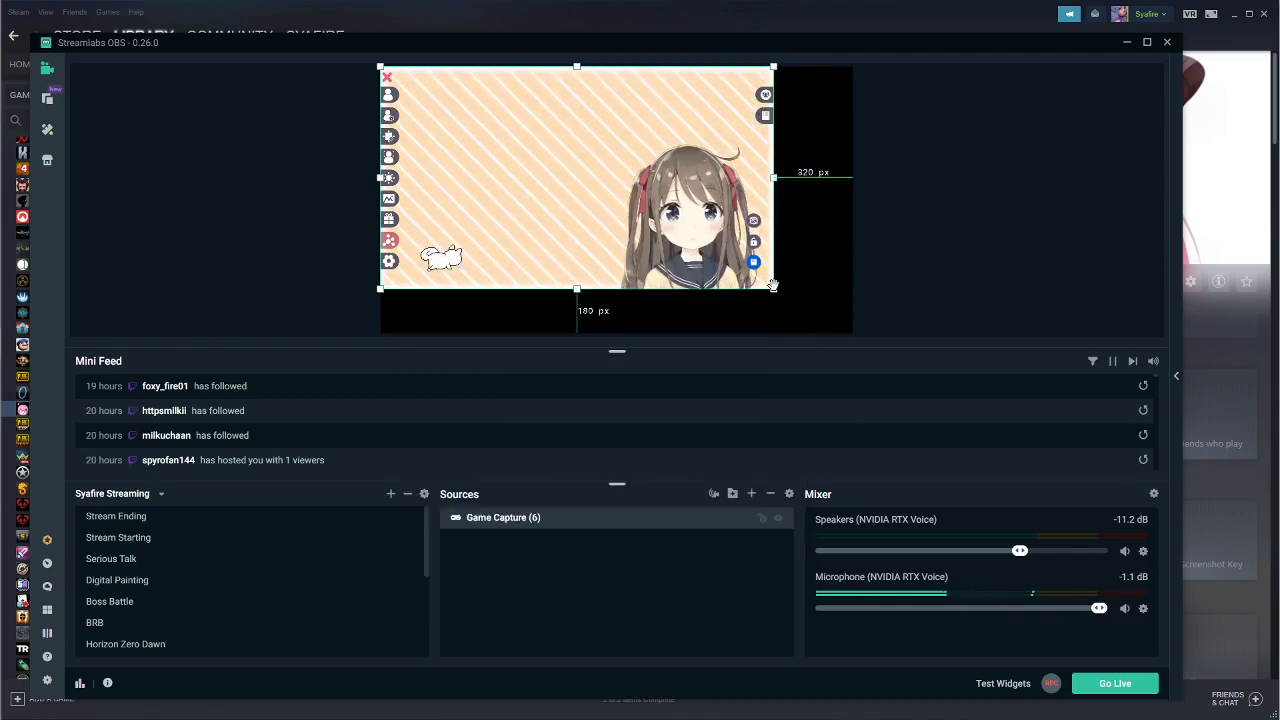
- Enlarge the avatar capture on the canvas and turn off PrprLive's animated striped background
{"action": "left_click_drag", "start_coordinate": [779, 296], "coordinate": [857, 333]}
{"action": "left_click", "coordinate": [37, 437]}
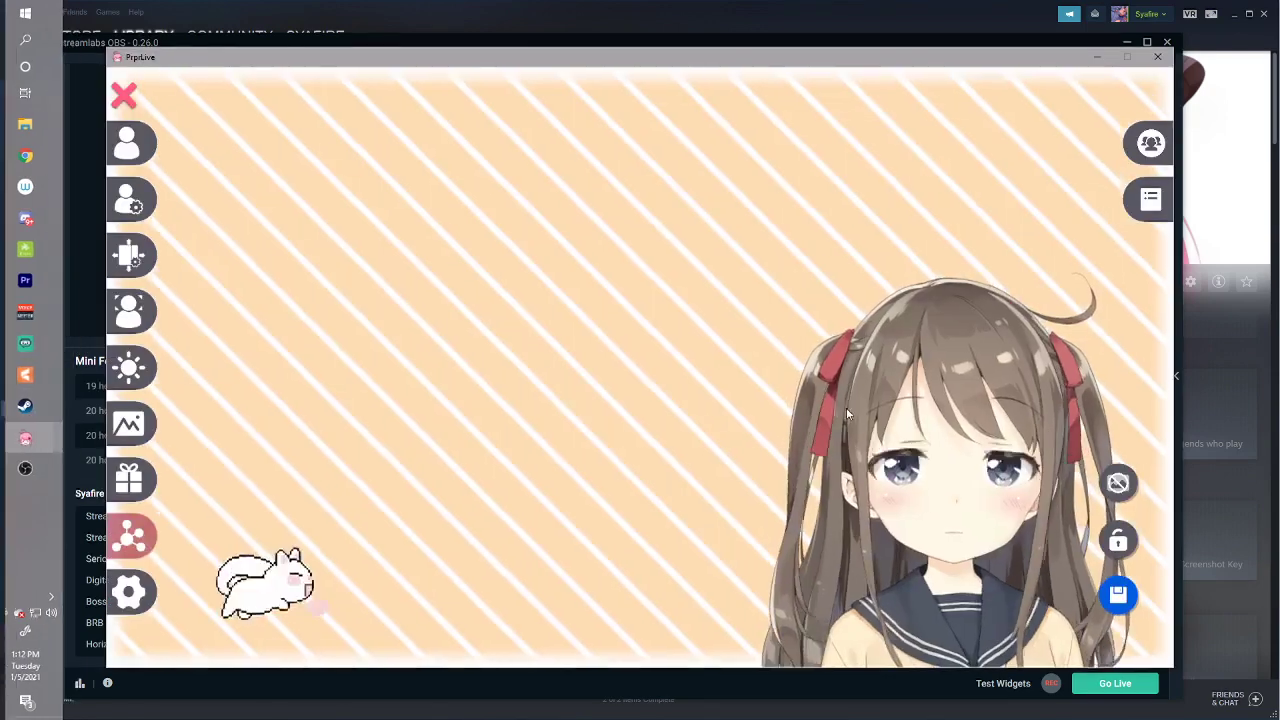
{"action": "left_click", "coordinate": [1115, 483]}
{"action": "key", "text": "alt+Tab"}
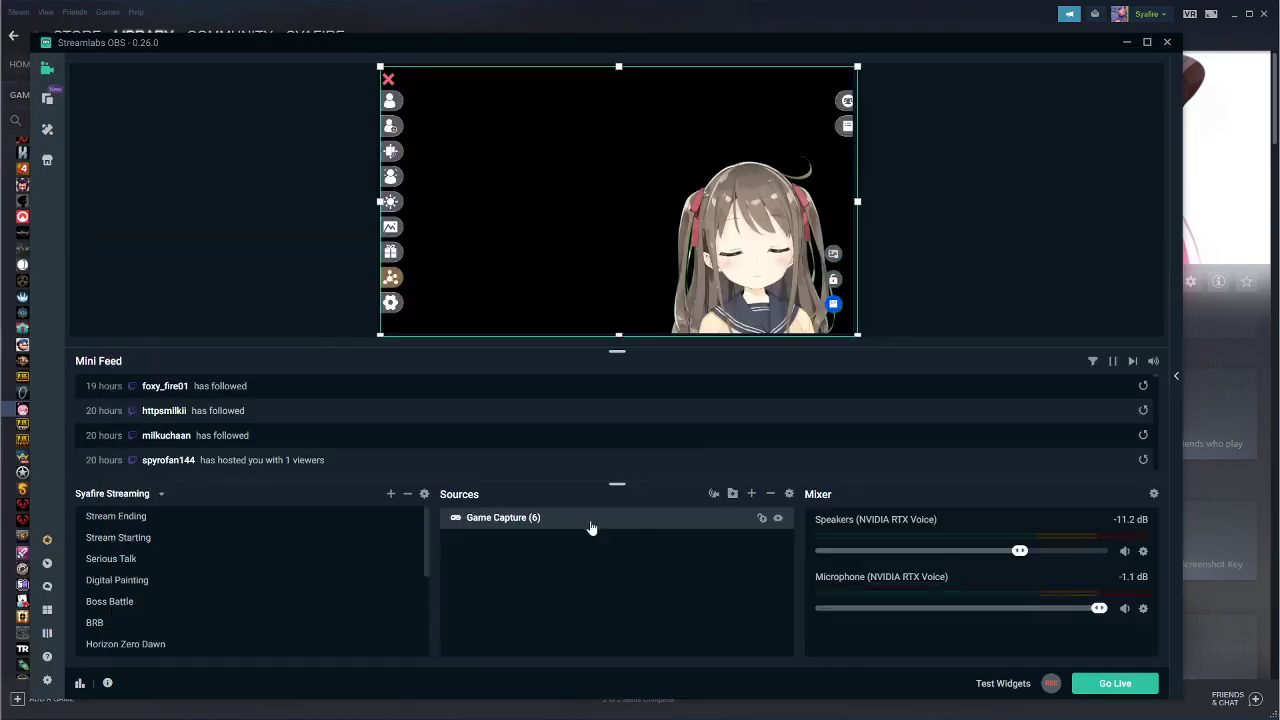
- Add a new Display Capture (1) of Display 3 and layer it beneath Game Capture (6)
{"action": "left_click", "coordinate": [751, 493]}
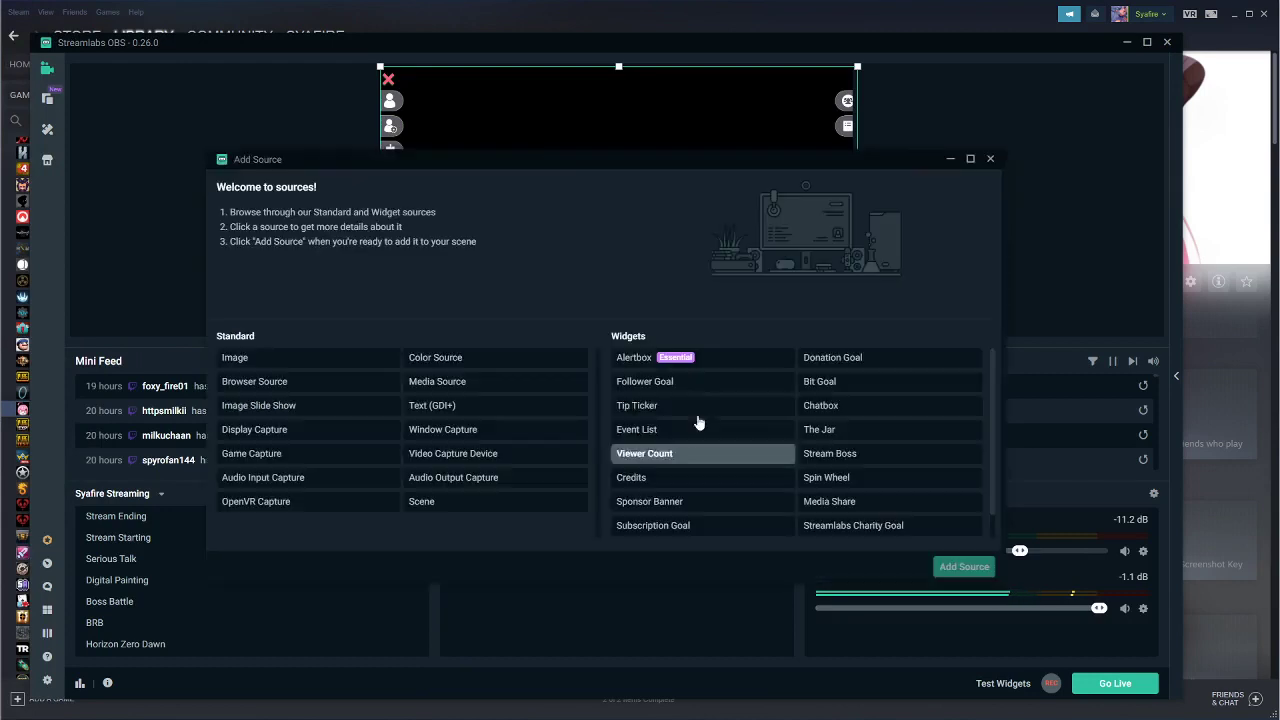
{"action": "left_click", "coordinate": [290, 432]}
{"action": "left_click", "coordinate": [962, 566]}
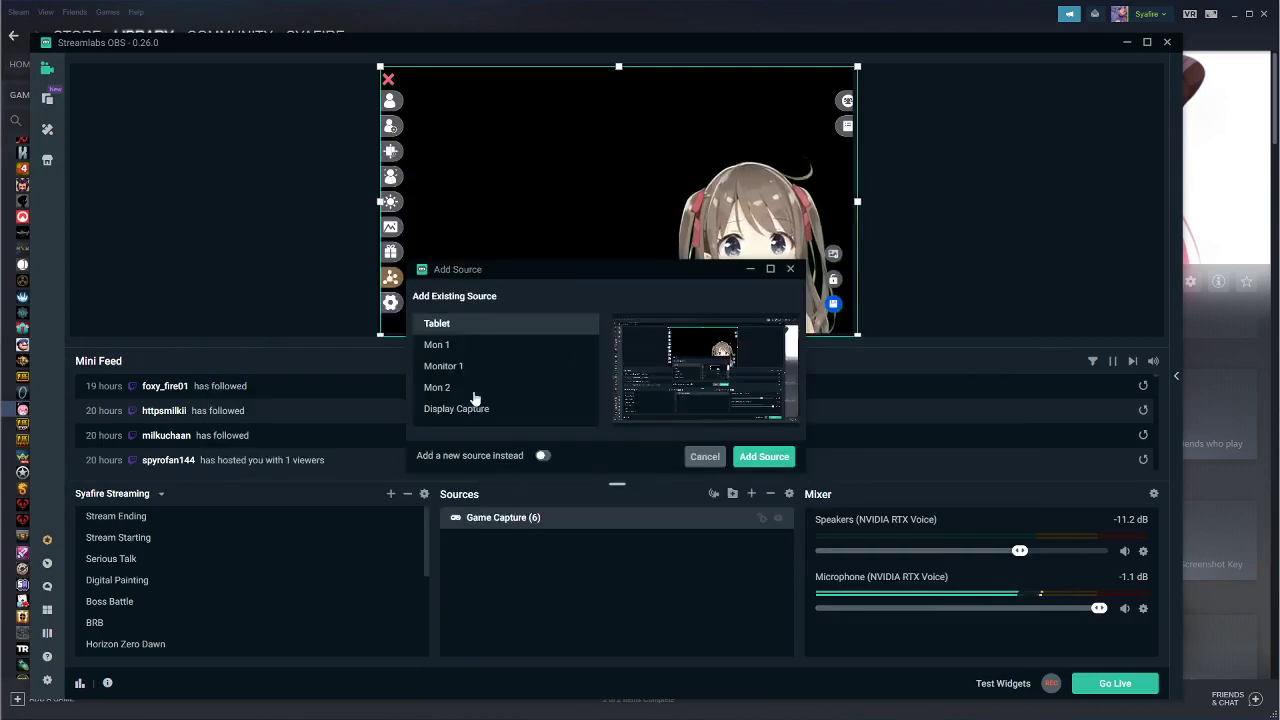
{"action": "left_click", "coordinate": [543, 456]}
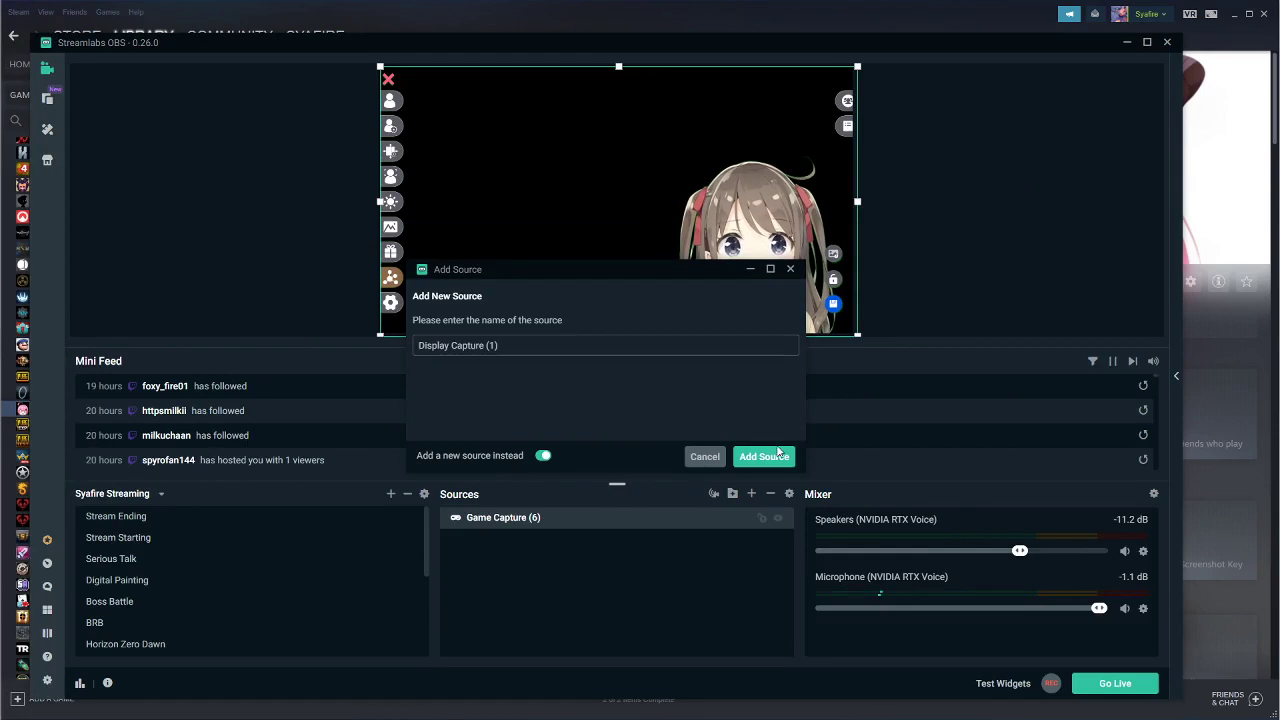
{"action": "left_click", "coordinate": [764, 456]}
{"action": "left_click", "coordinate": [639, 273]}
{"action": "left_click", "coordinate": [605, 348]}
{"action": "left_click", "coordinate": [778, 616]}
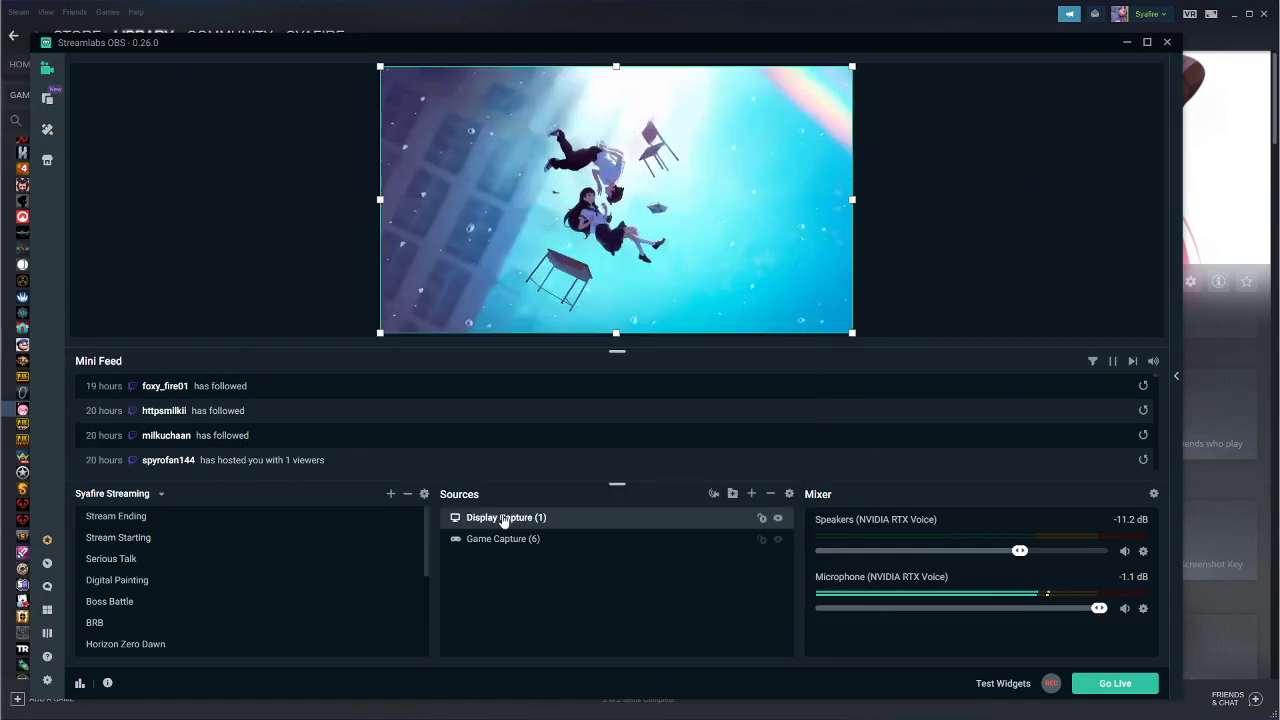
{"action": "left_click_drag", "start_coordinate": [494, 548], "coordinate": [492, 551]}
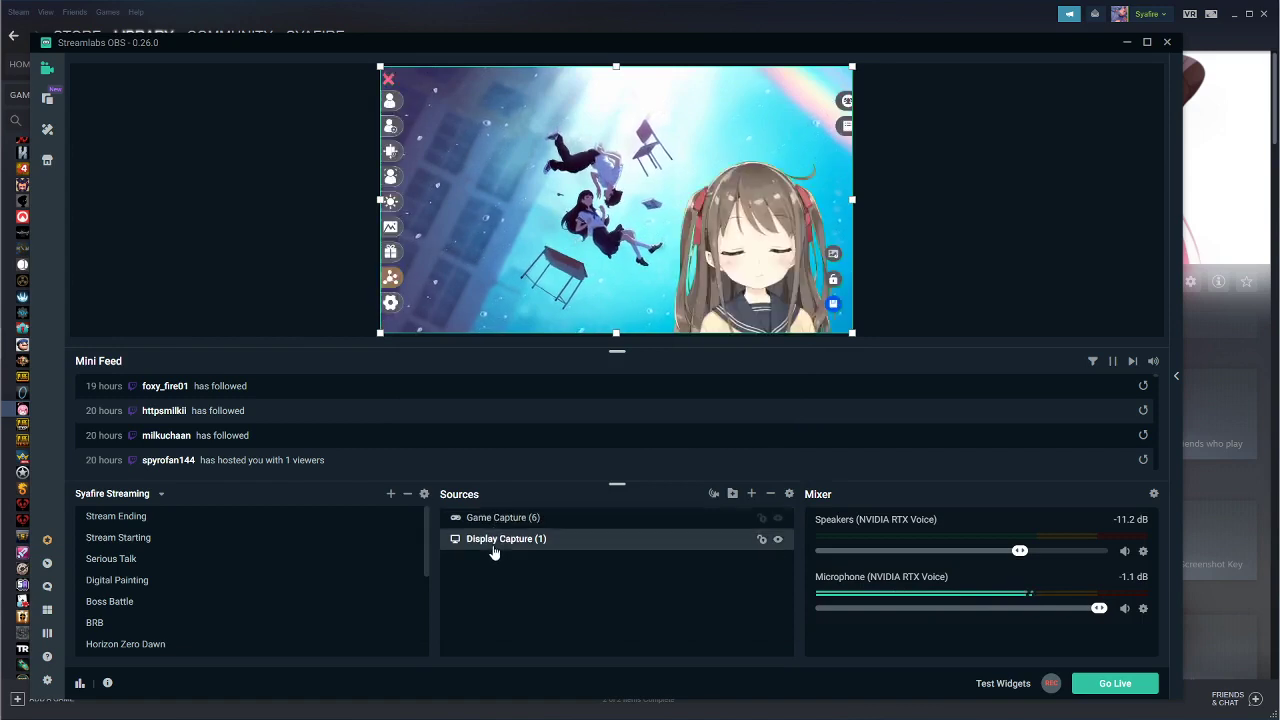
{"action": "left_click", "coordinate": [500, 517]}
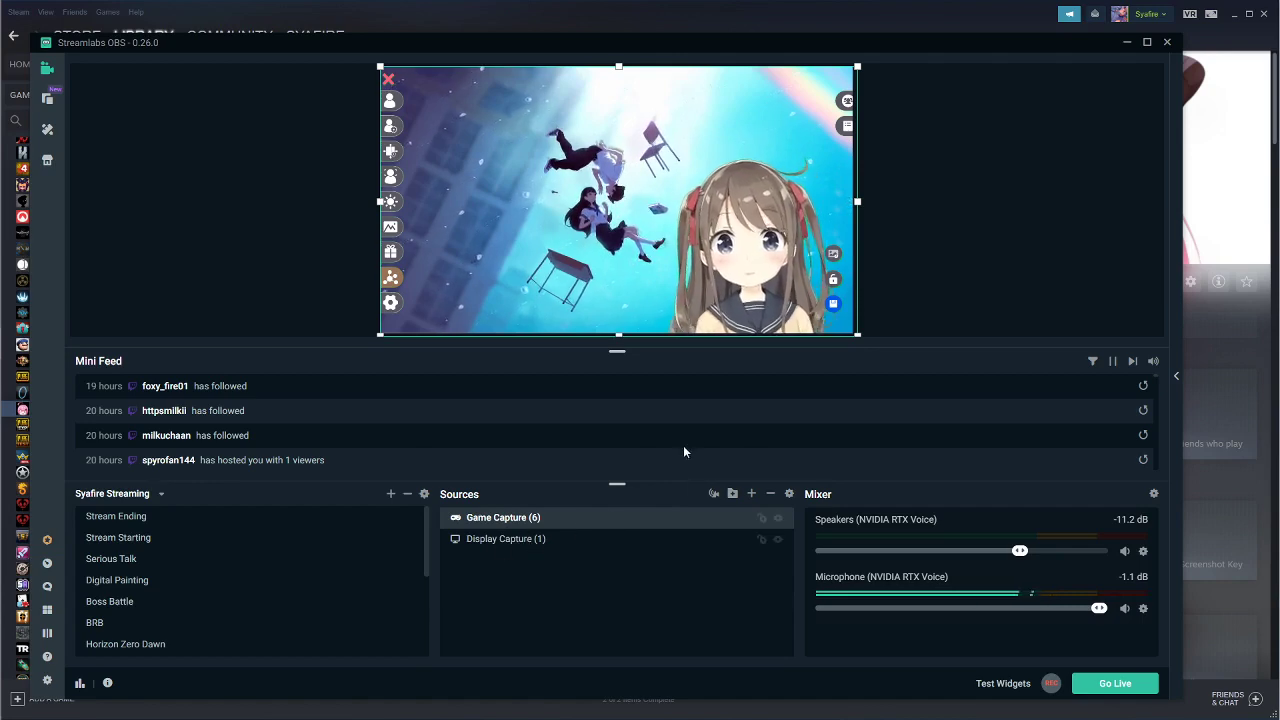
- Bring PrprLive forward, then minimize it to reveal the Streamlabs preview of the avatar over the wallpaper
{"action": "mouse_move", "coordinate": [4, 440]}
{"action": "left_click", "coordinate": [50, 436]}
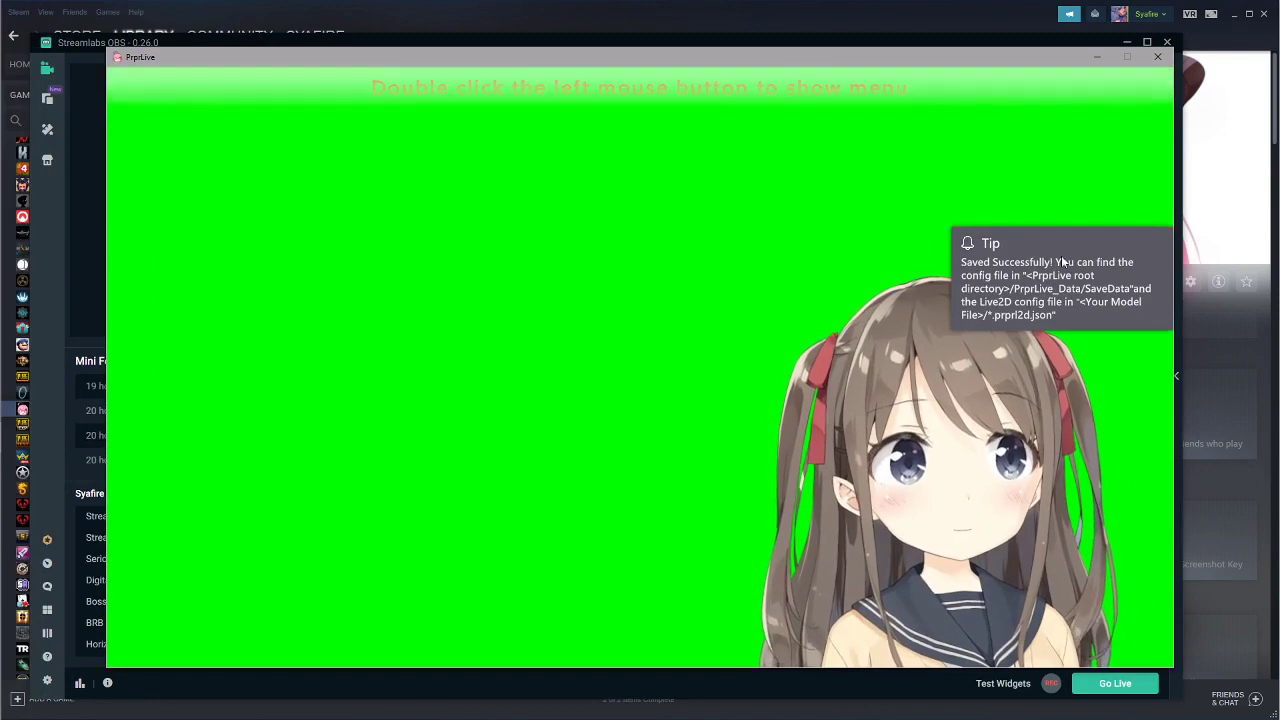
{"action": "left_click", "coordinate": [1097, 57]}
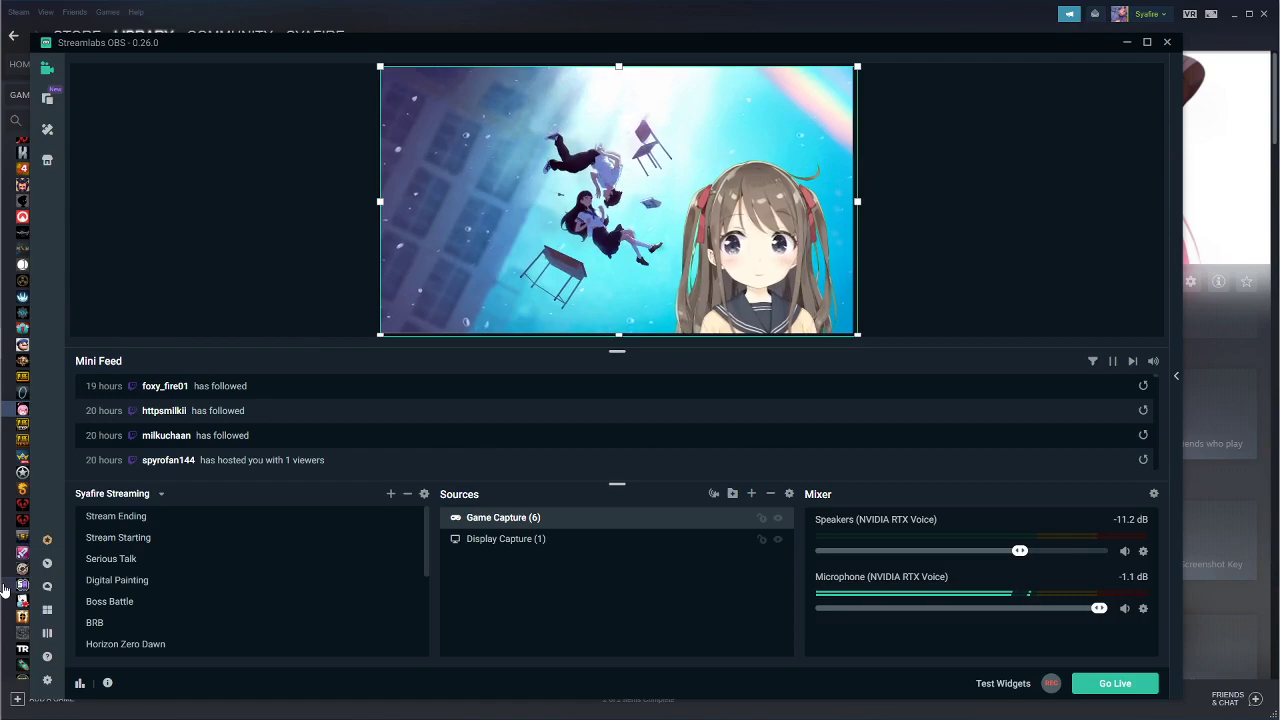
{"action": "mouse_move", "coordinate": [4, 590]}
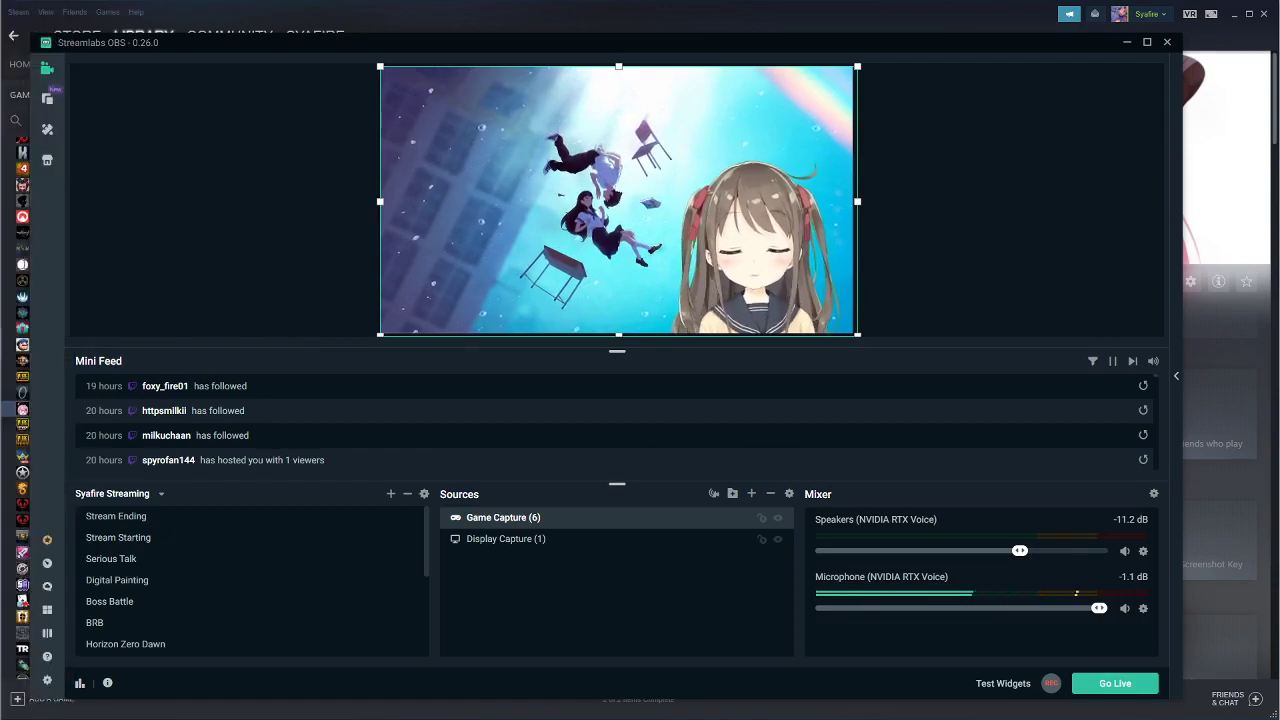